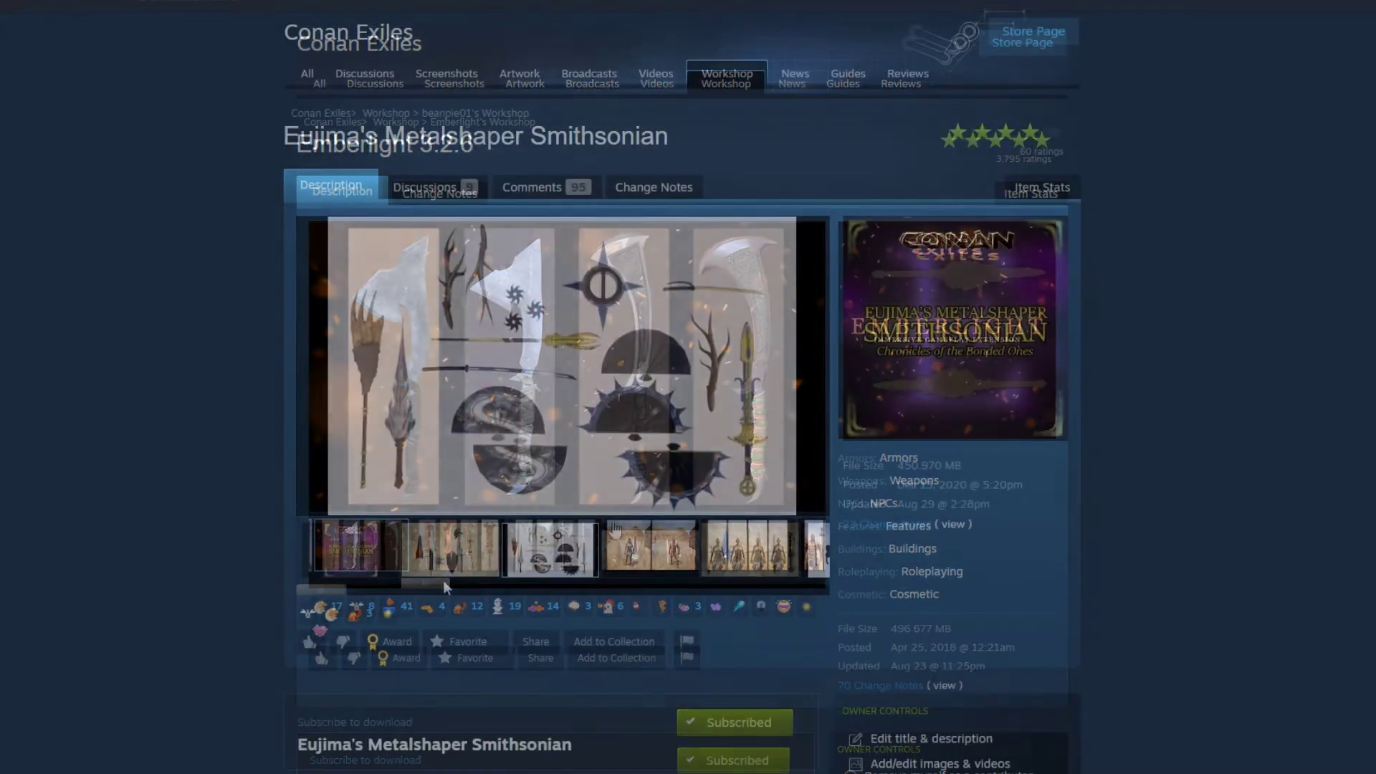
Step: Browse the first weapon preview images in the gallery of Eujima's Metalshaper Smithsonian
left_click(335, 564)
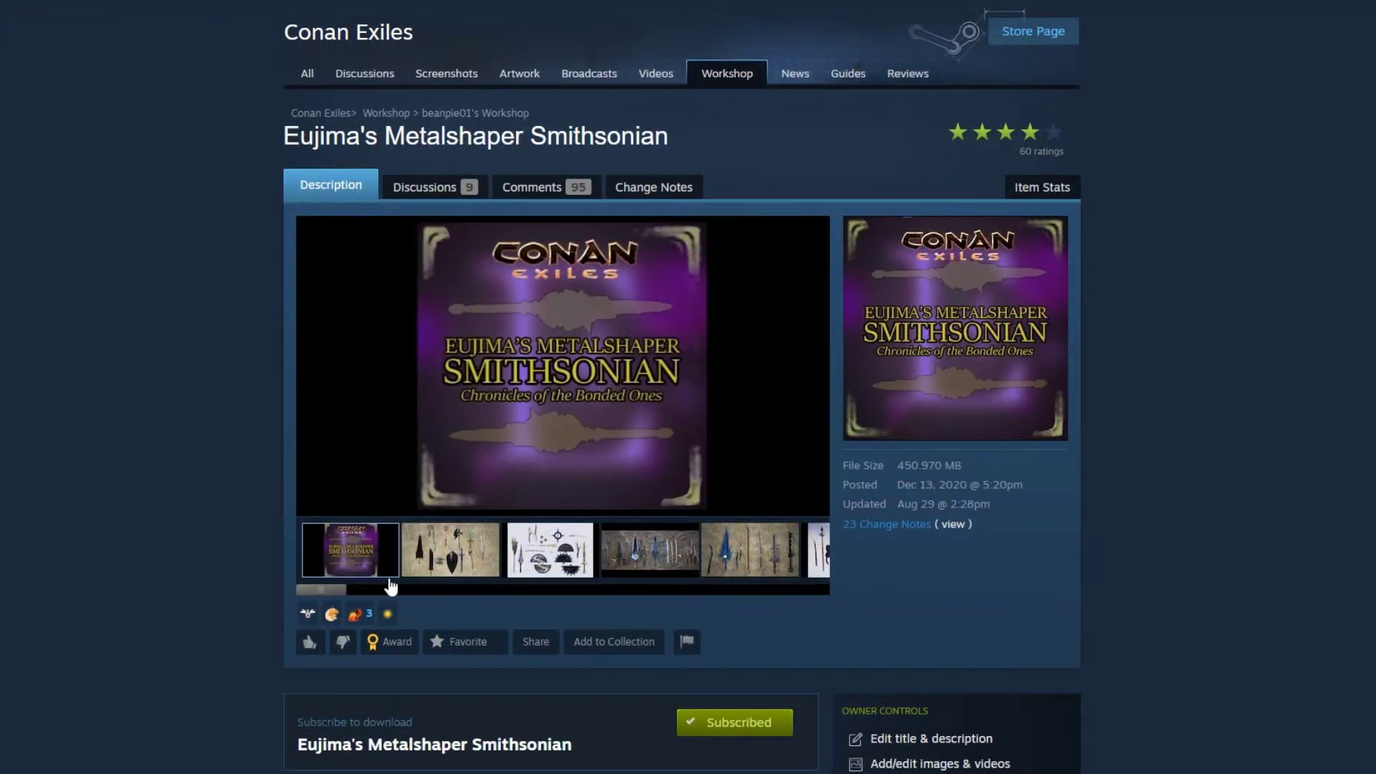
left_click(445, 564)
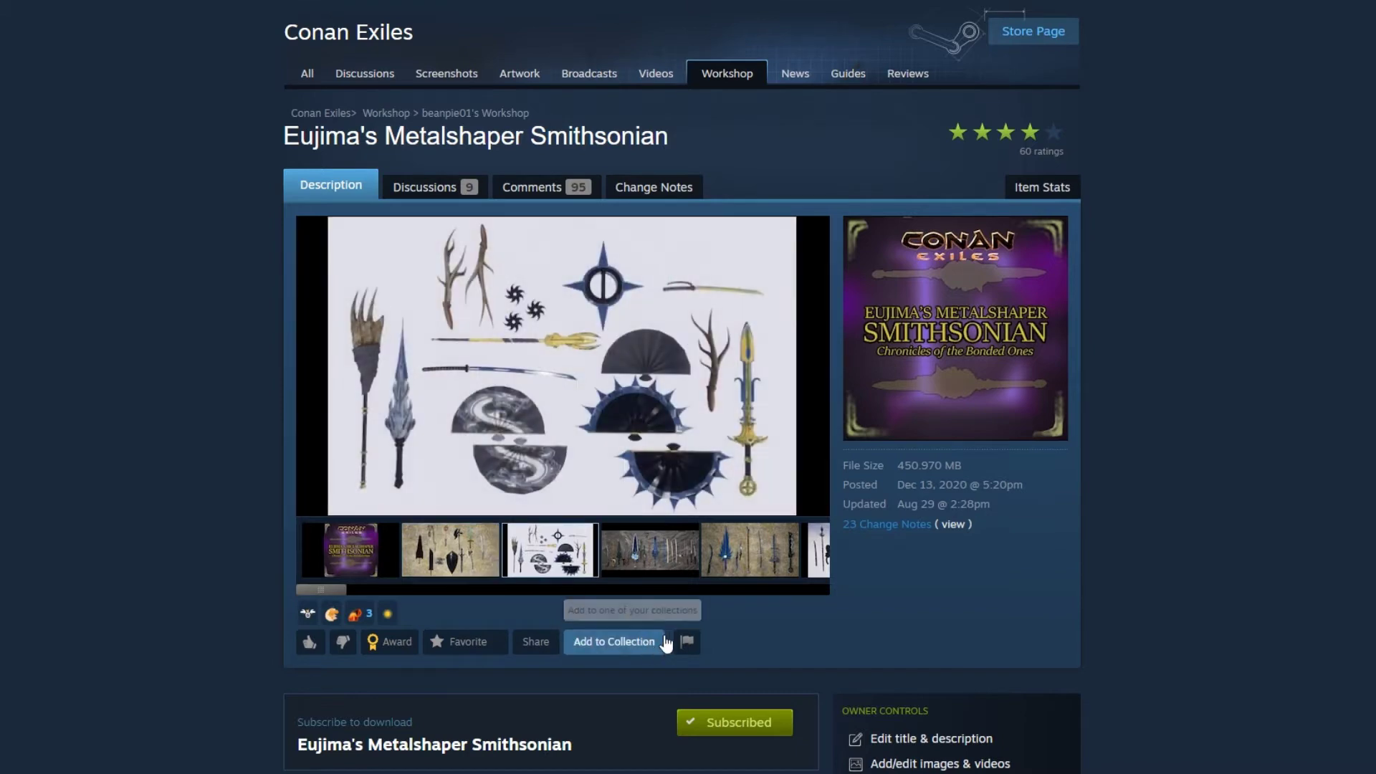
left_click(670, 566)
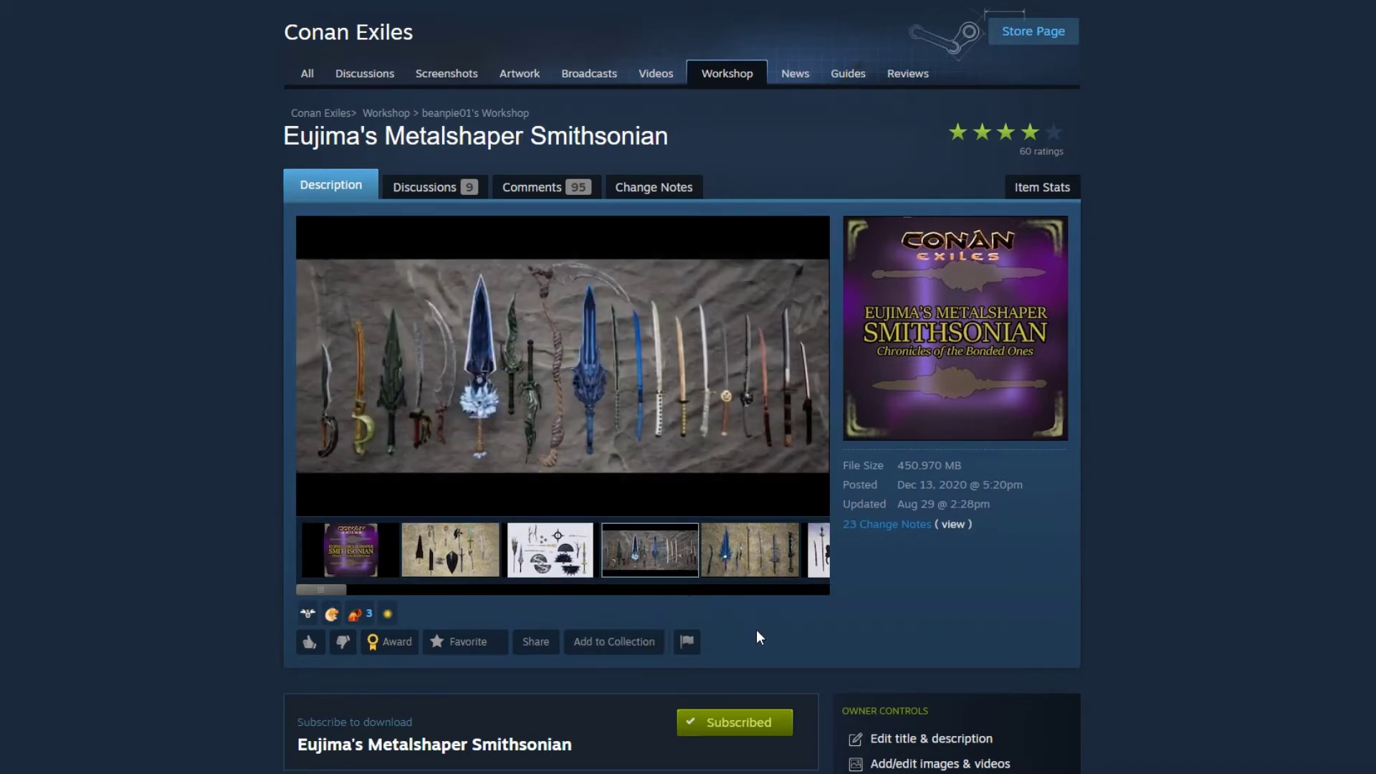
left_click(749, 569)
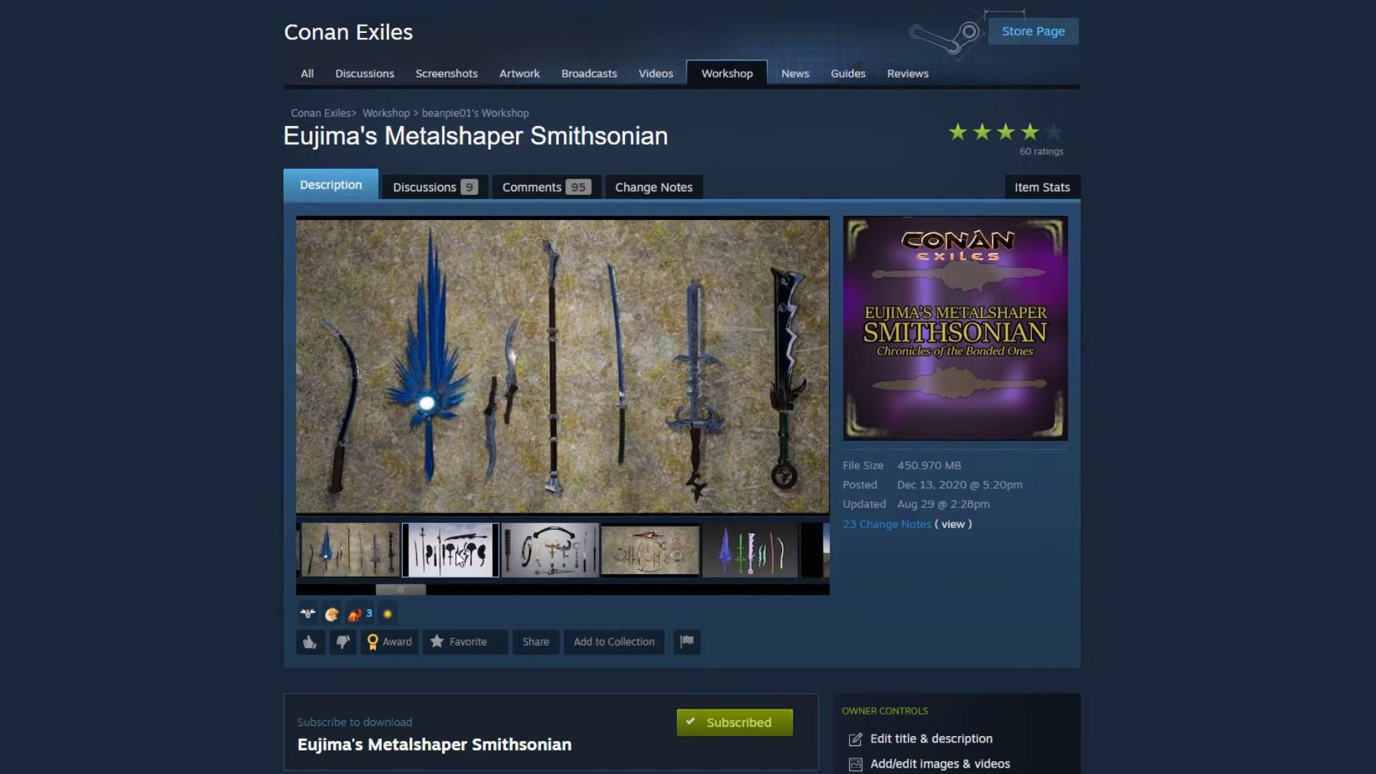
left_click(458, 557)
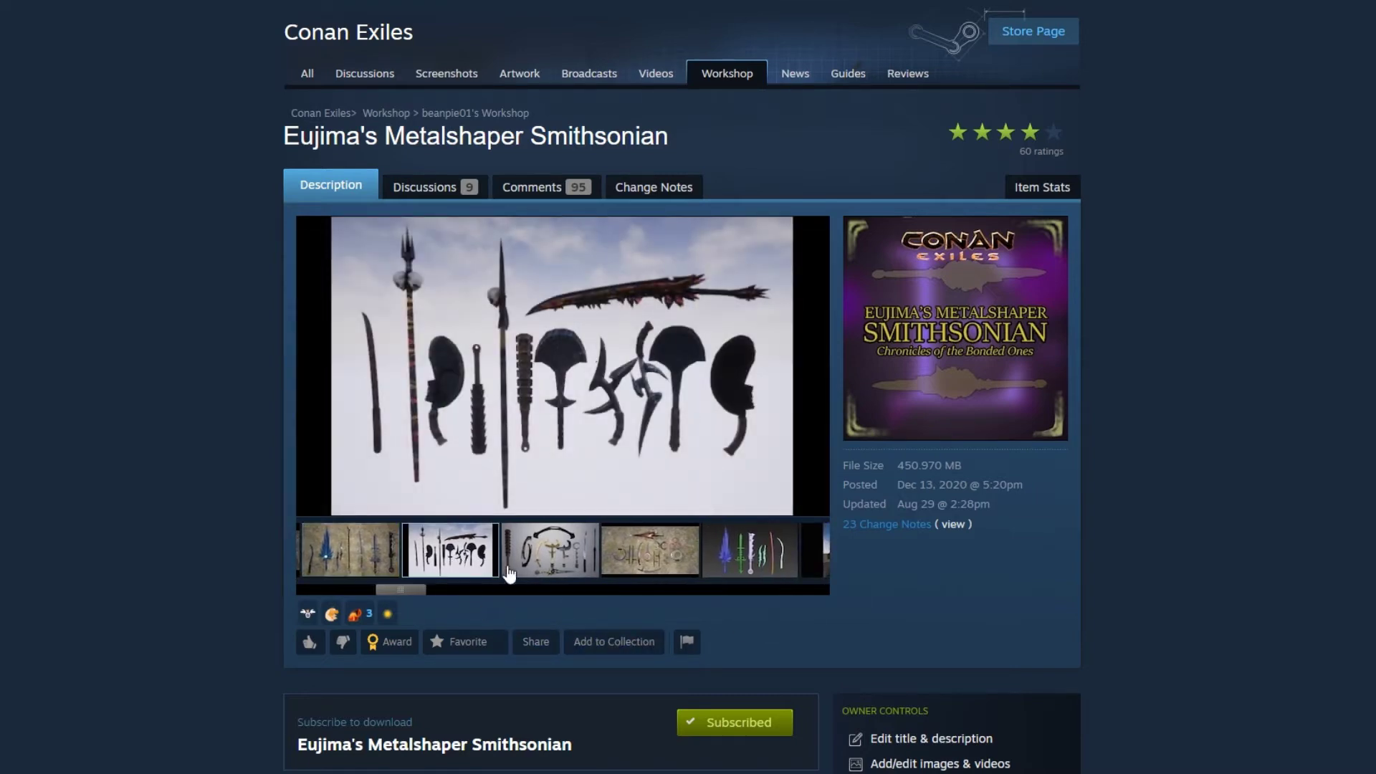
left_click(526, 554)
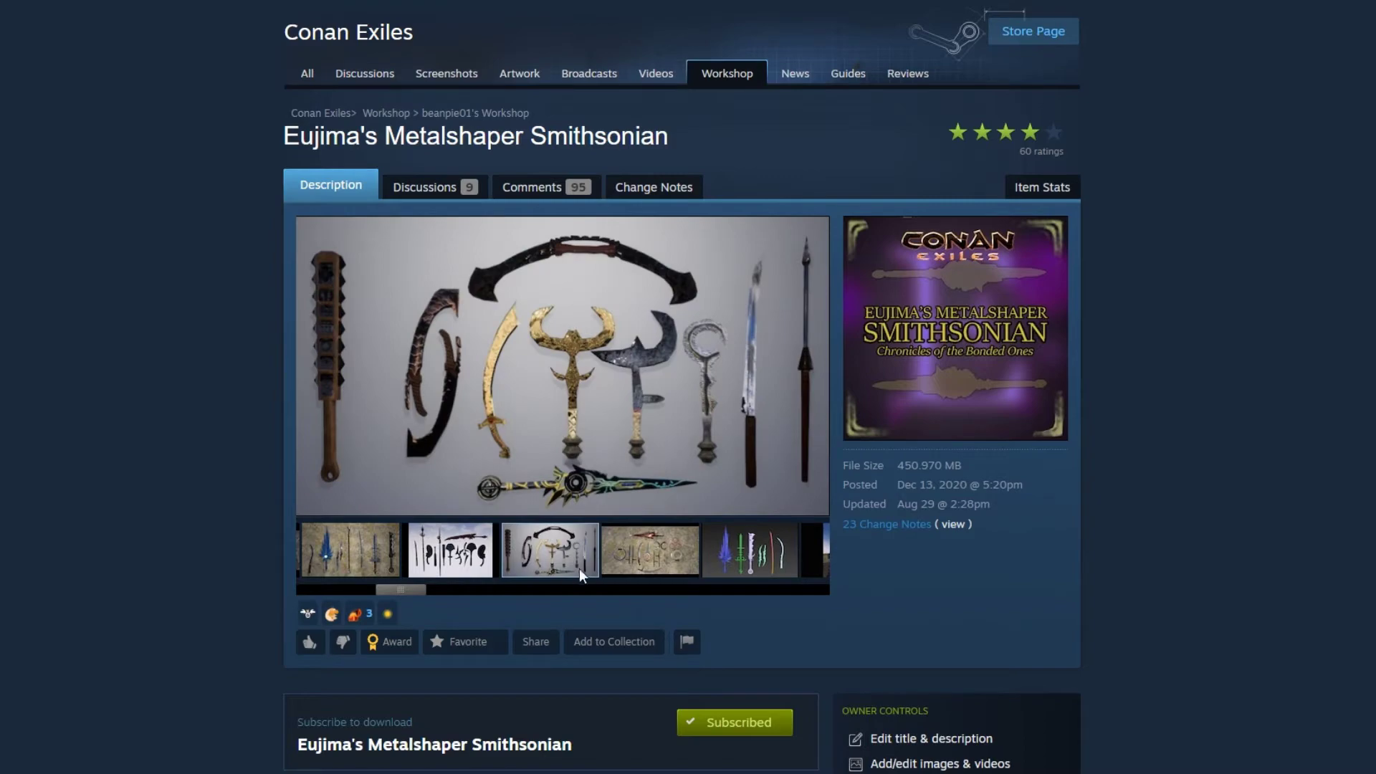
Step: View the gallery image with the red greatsword and ring blades at full size and close it
left_click(619, 559)
left_click(542, 436)
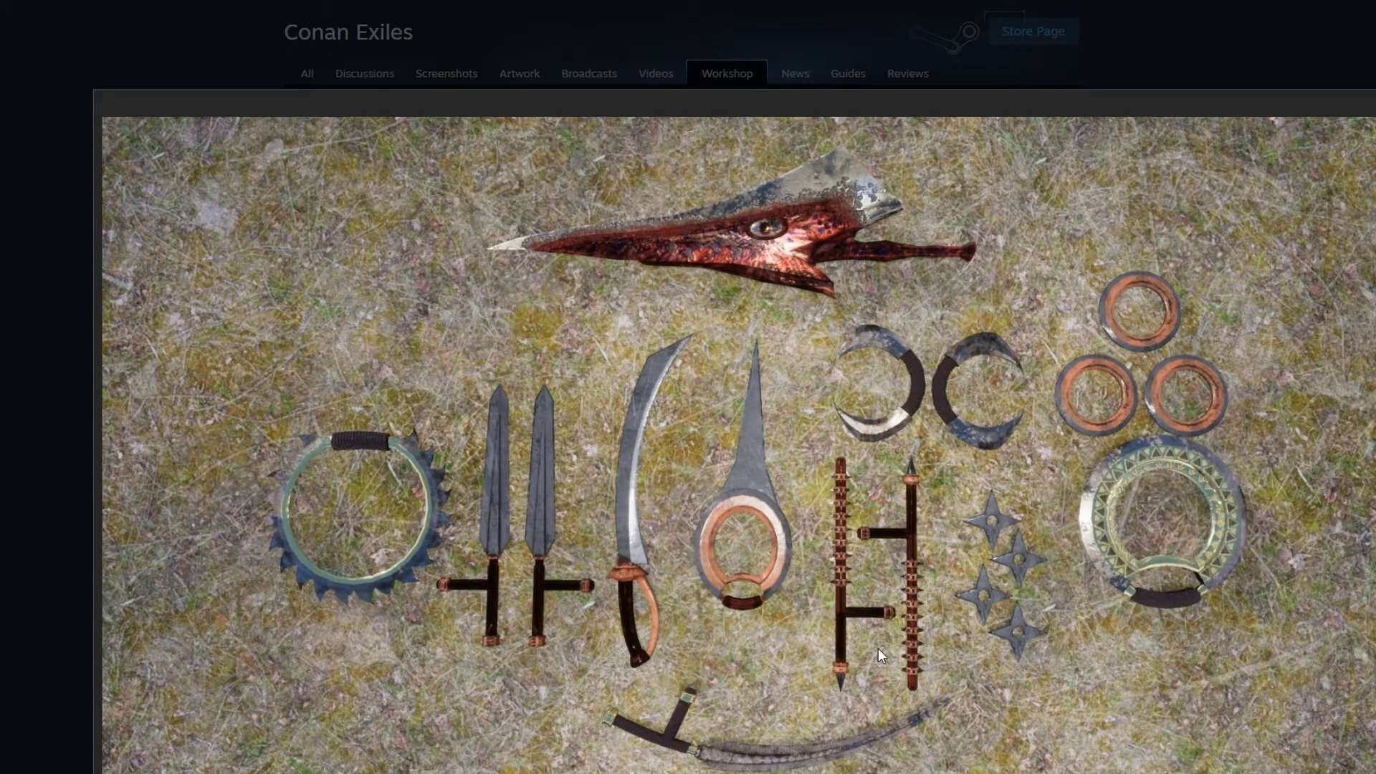
scroll(1314, 498, "down", 2)
scroll(1284, 513, "up", 2)
left_click(978, 296)
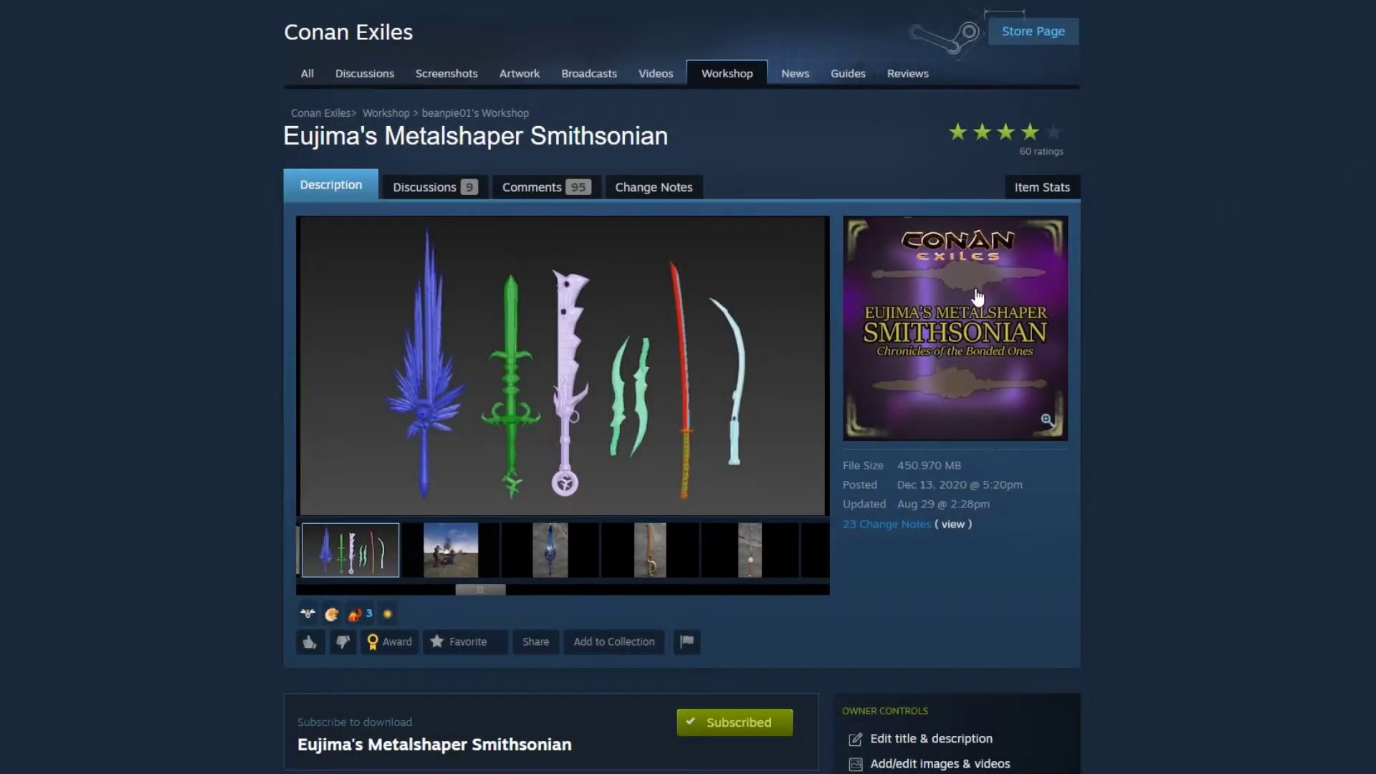
Step: View the forge image, and examine the blue sword and the golden curved sword at full size
left_click(456, 556)
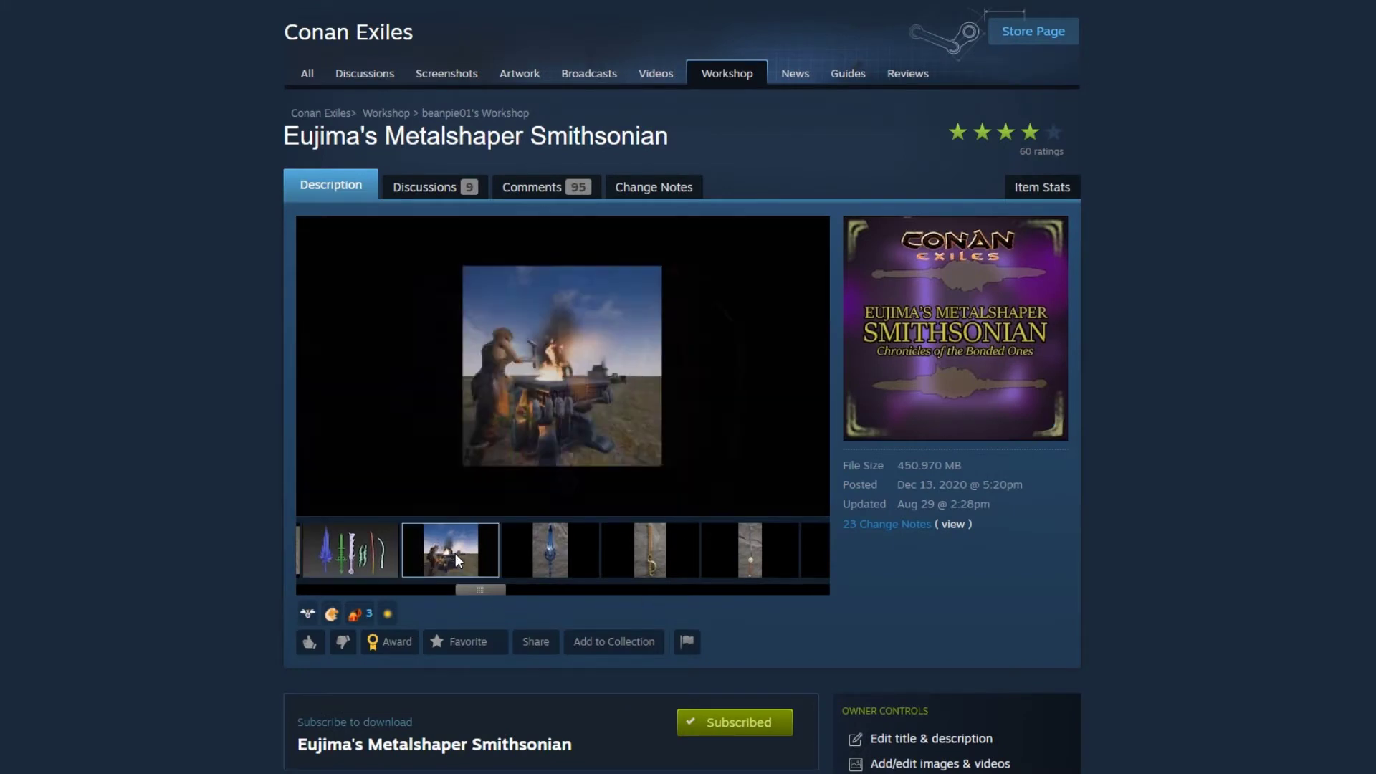
left_click(562, 562)
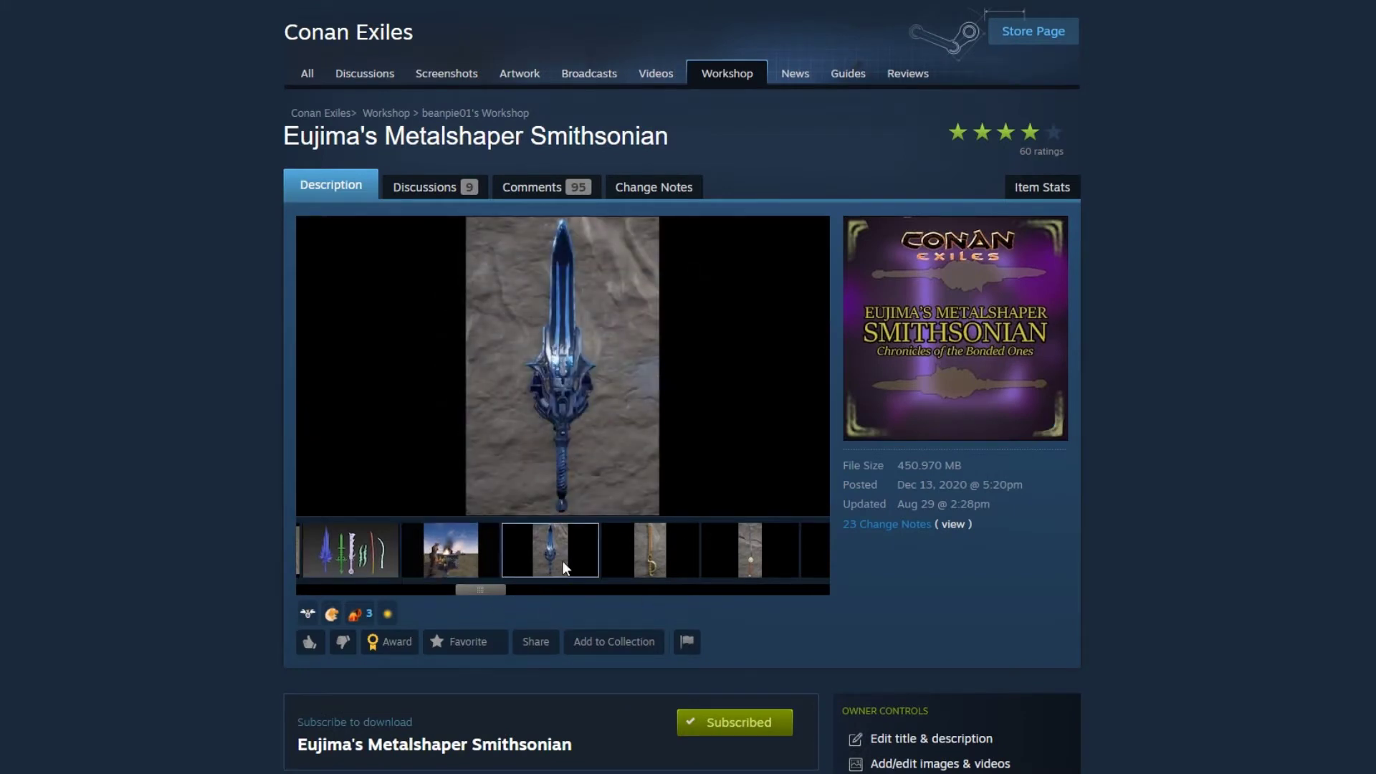
left_click(566, 387)
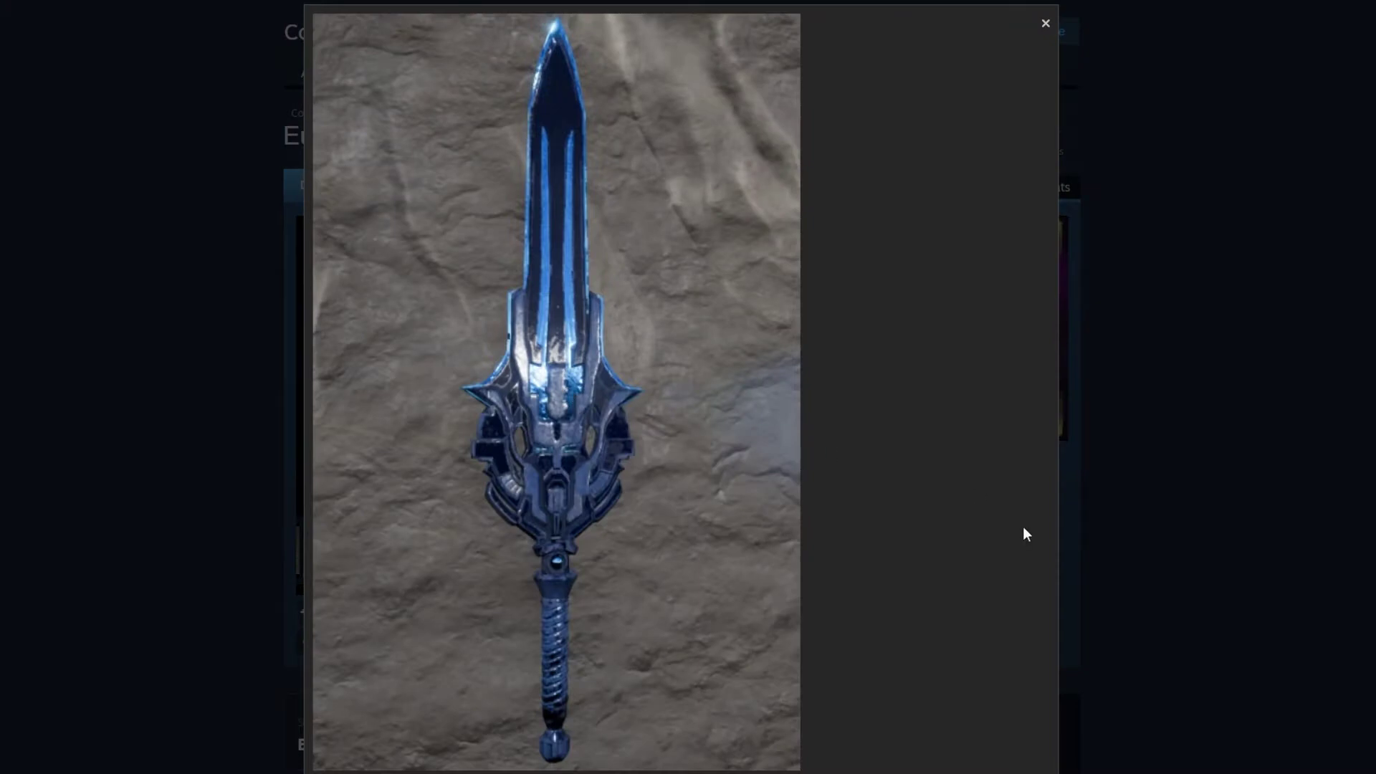
left_click(1228, 503)
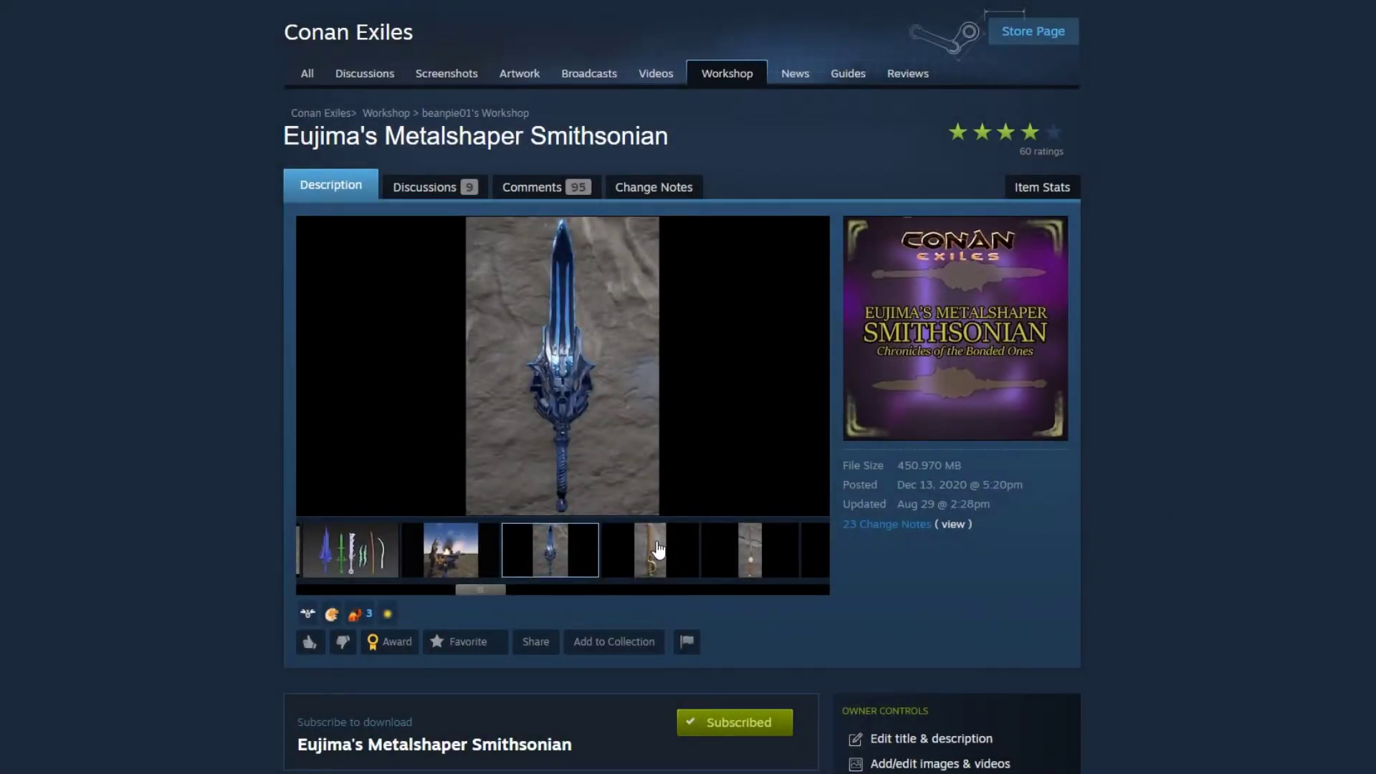
left_click(656, 549)
left_click(605, 427)
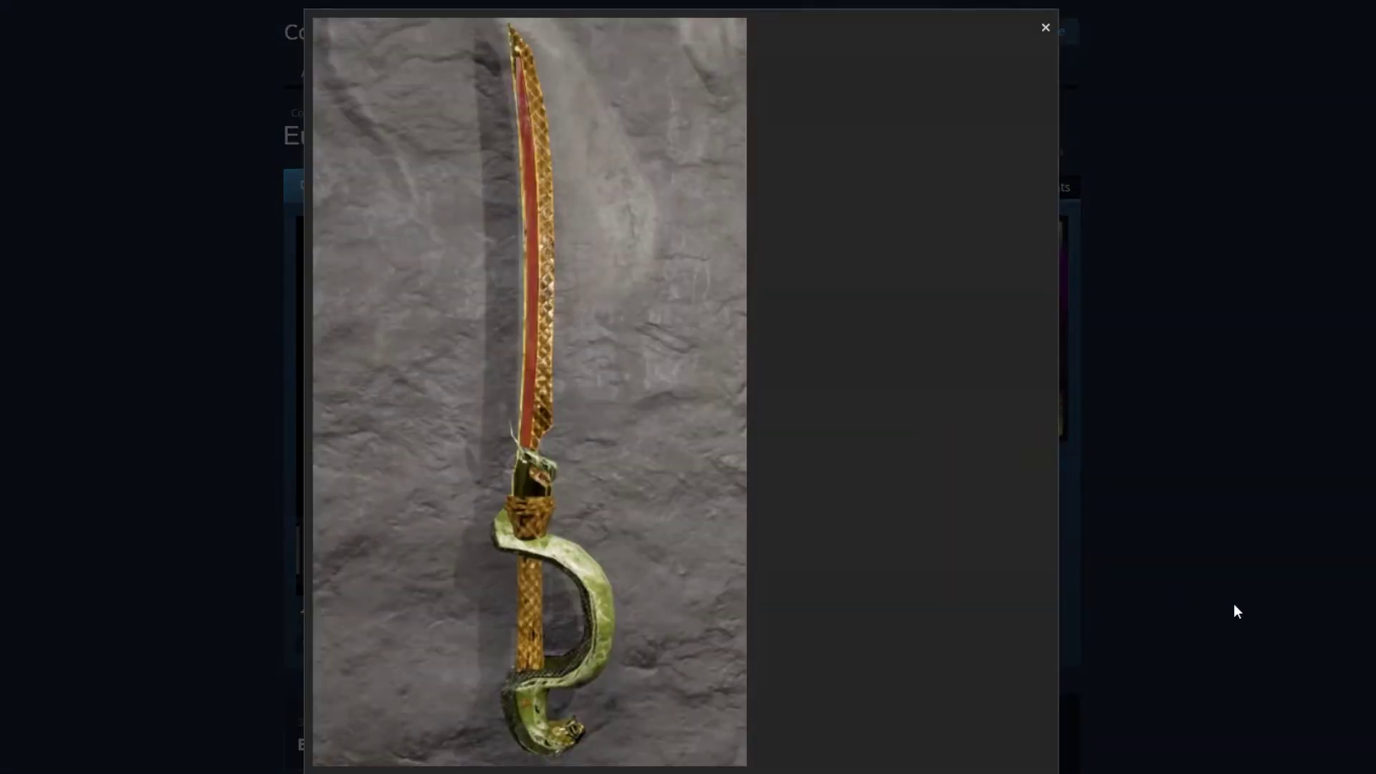
left_click(1234, 612)
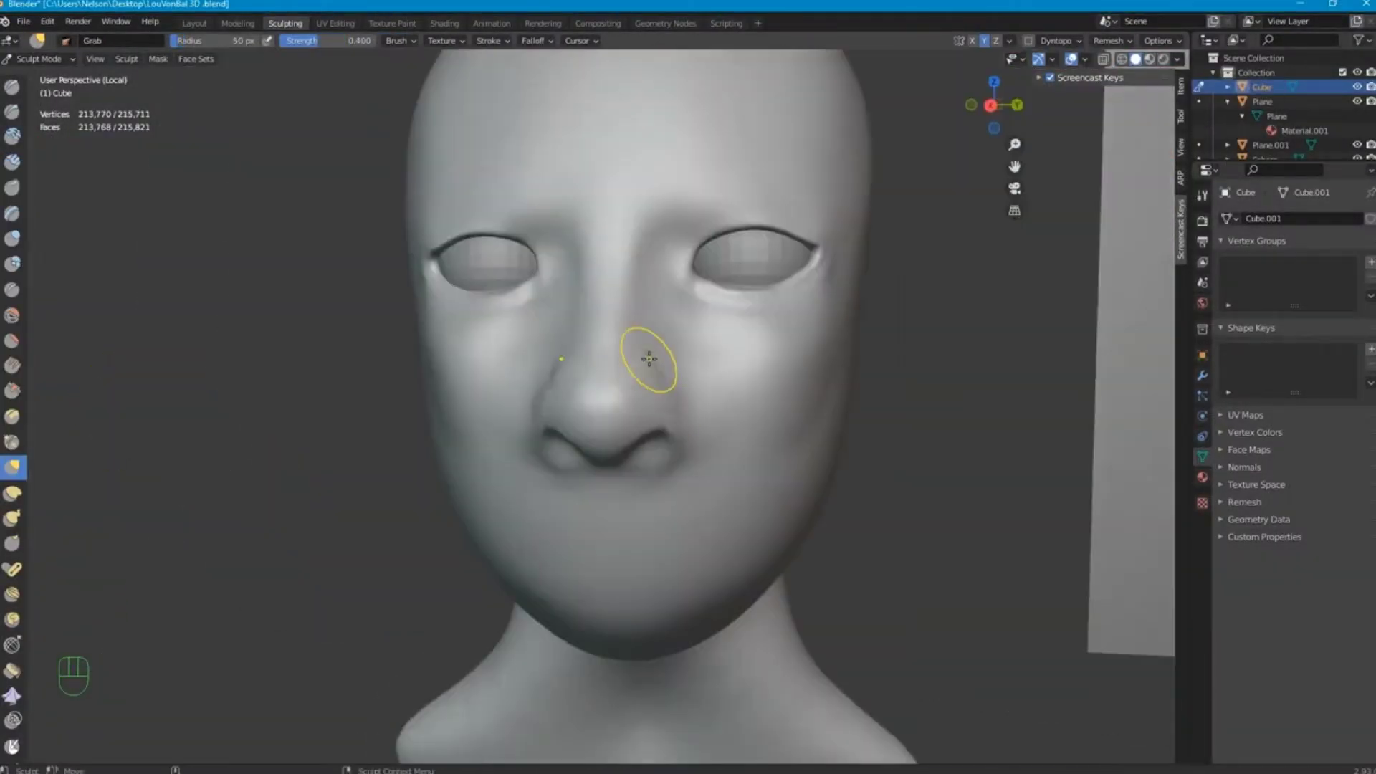
Step: Reshape the nostril area and nose profile of the head with the Grab brush at a 50 px radius
left_click_drag(666, 408, 660, 412)
left_click_drag(904, 369, 756, 373, "alt")
left_click_drag(157, 387, 154, 401)
mouse_move(79, 534)
left_mouse_down("alt")
mouse_move(196, 528)
mouse_move(178, 520)
left_mouse_up("alt")
Step: Build up the nostril wings with the Draw brush and refine the nose's shape with the Grab brush at 67 px
left_click(12, 88)
mouse_move(387, 344)
left_mouse_down("alt")
mouse_move(412, 264)
mouse_move(552, 384)
mouse_move(862, 453)
mouse_move(679, 393)
mouse_move(501, 402)
mouse_move(644, 423)
left_mouse_up("alt")
key("g")
key("bracketright")
key("bracketright")
key("bracketright")
key("bracketright")
key("bracketright")
key("bracketleft")
key("bracketleft")
key("bracketleft")
key("bracketleft")
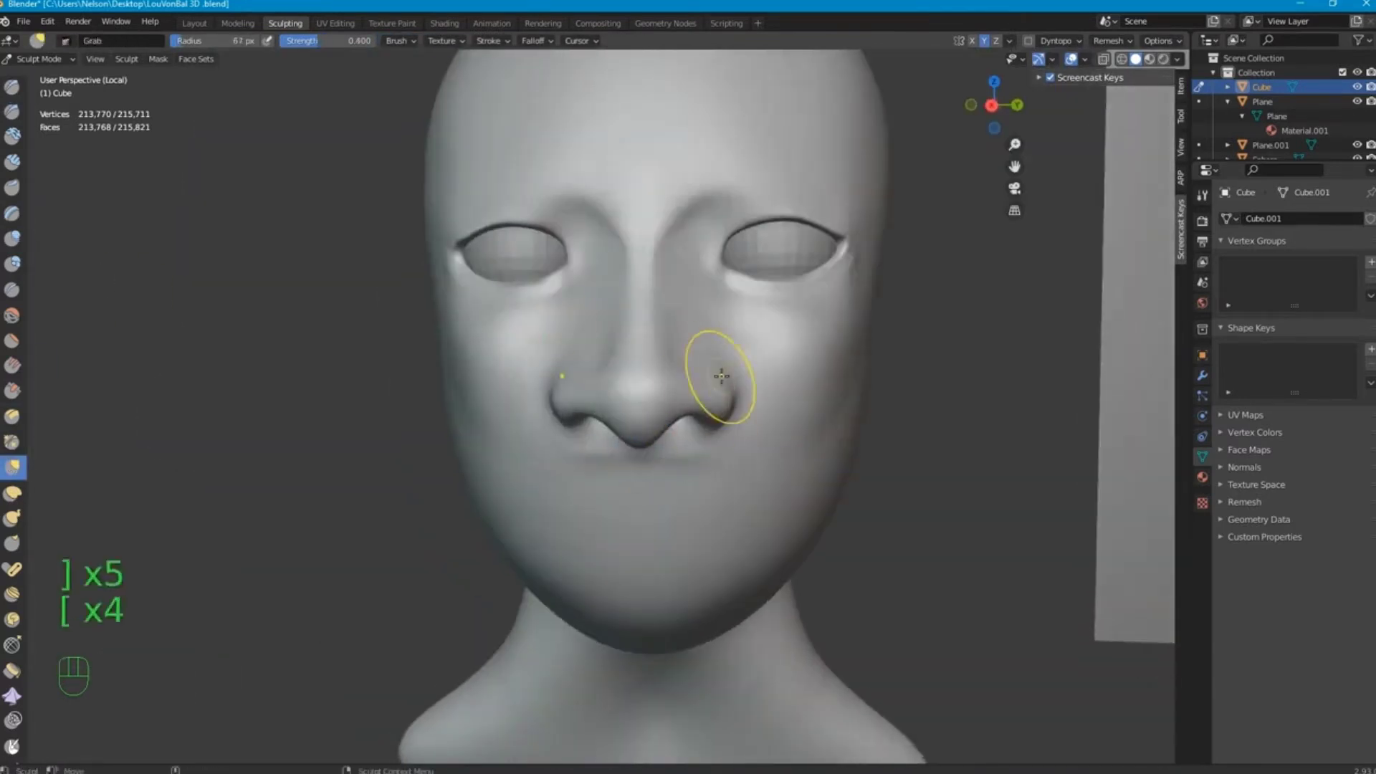
left_click_drag(722, 376, 689, 245, "ctrl+alt")
left_click_drag(885, 488, 788, 401, "ctrl+alt")
left_click(1149, 59)
left_click(1135, 59)
Step: Flatten the side of the face with the Flatten/Contrast brush at strength 1.000 and smooth the surface
key("shift+t")
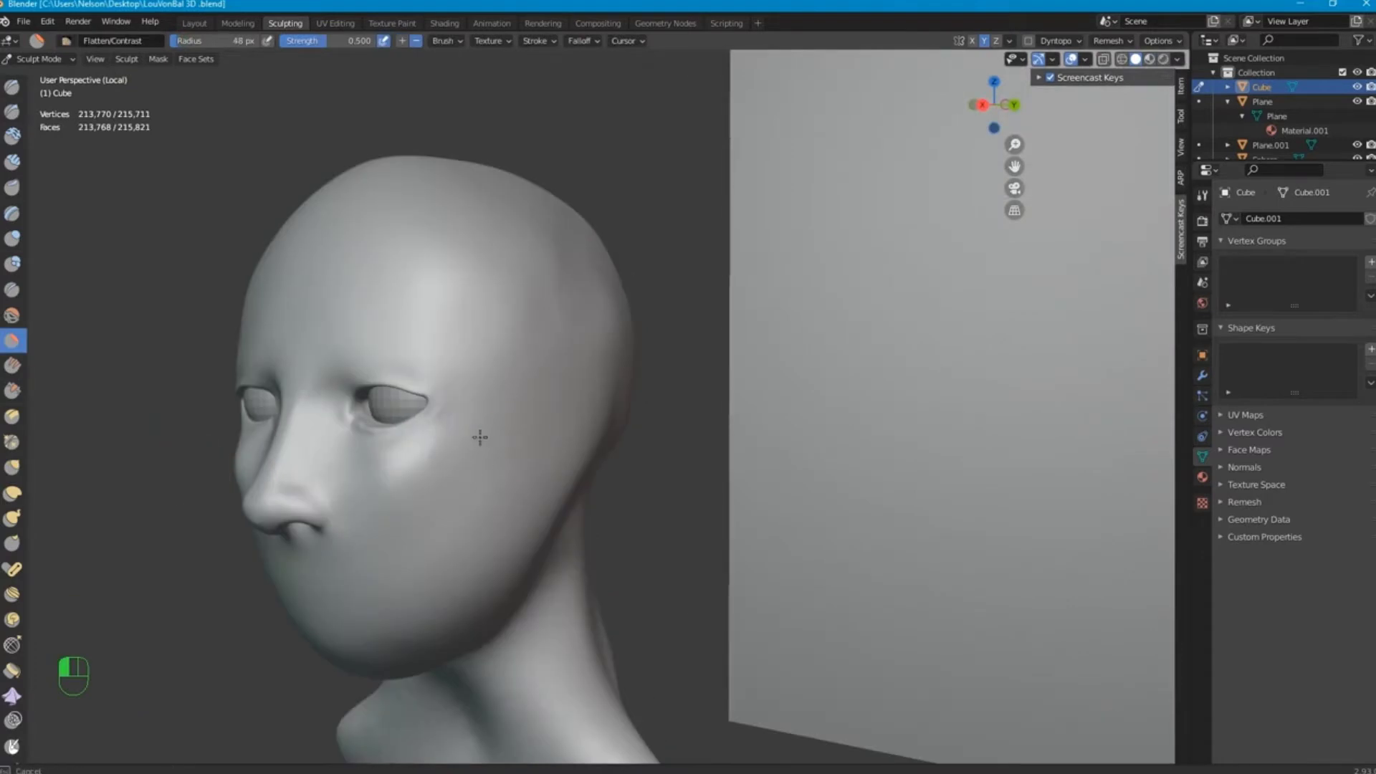
left_click_drag(479, 436, 617, 430, "alt")
left_click_drag(332, 43, 379, 43)
mouse_move(490, 501)
left_mouse_down()
mouse_move(488, 527)
mouse_move(458, 412)
mouse_move(630, 430)
left_mouse_up()
key("bracketright")
key("bracketright")
mouse_move(631, 472)
left_mouse_down("shift")
mouse_move(647, 497)
mouse_move(645, 401)
left_mouse_up("shift")
left_click(1149, 59)
left_click(1136, 58)
Step: Build up the brow ridges and upper eyelids with the Draw brush, smoothing the strokes
key("x")
mouse_move(647, 325)
left_mouse_down("shift")
mouse_move(688, 306)
mouse_move(568, 376)
left_mouse_up("shift")
left_click_drag(334, 372, 372, 364)
left_click_drag(402, 430, 215, 437, "alt")
left_click_drag(172, 459, 573, 444, "shift")
key("x")
left_click_drag(796, 369, 853, 366)
left_click_drag(824, 401, 587, 401, "alt")
left_click_drag(459, 354, 482, 352)
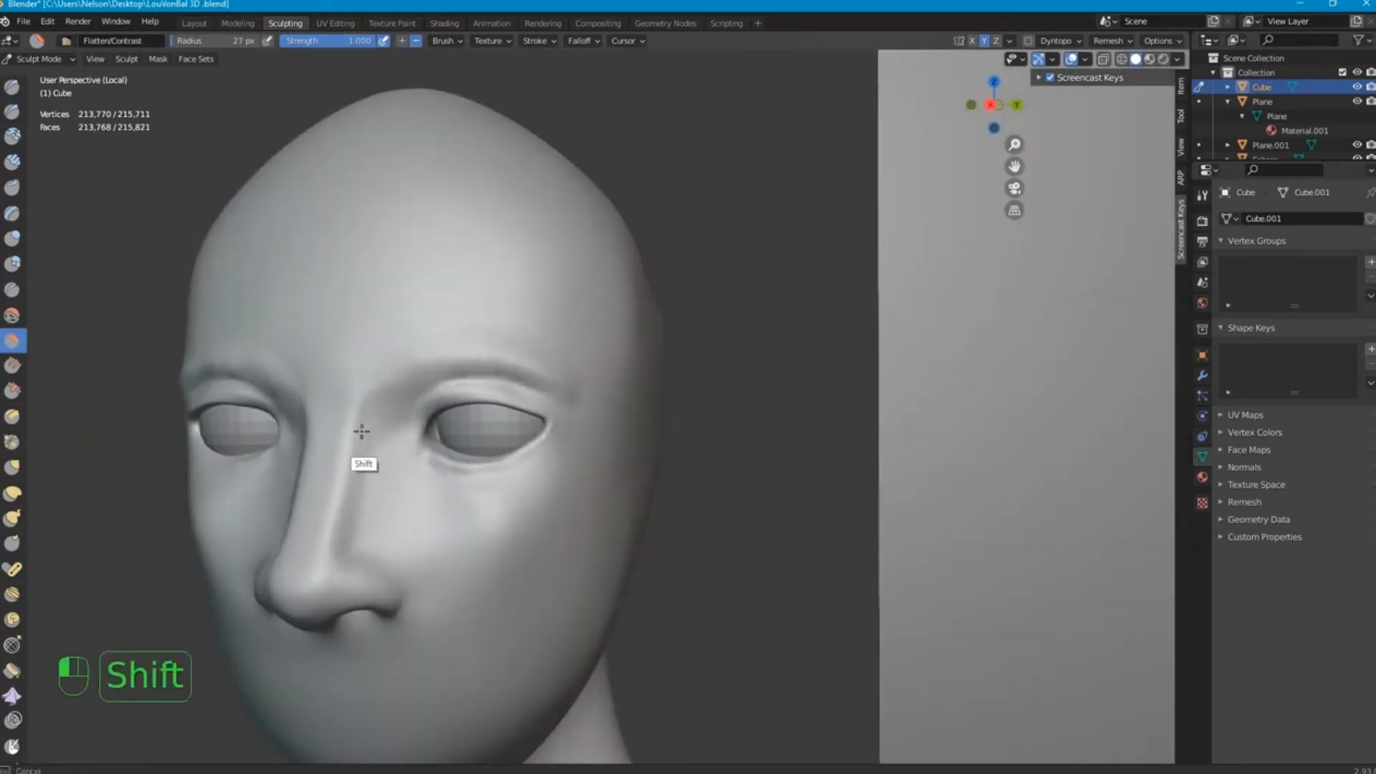
Step: Build up the rounded volume of the mouth area below the nose with an enlarged Draw brush
left_click_drag(392, 404, 55, 391, "alt")
scroll(56, 391, "down", 3)
key("bracketright")
key("bracketright")
key("bracketright")
key("bracketright")
key("bracketright")
key("bracketright")
mouse_move(521, 438)
left_mouse_down("alt")
mouse_move(609, 502)
mouse_move(660, 574)
mouse_move(537, 451)
left_mouse_up("alt")
scroll(538, 451, "up", 4)
key("x")
scroll(549, 409, "up", 3)
mouse_move(511, 442)
middle_mouse_down()
mouse_move(401, 430)
mouse_move(501, 402)
mouse_move(454, 328)
middle_mouse_up()
scroll(486, 396, "up", 3)
key("f")
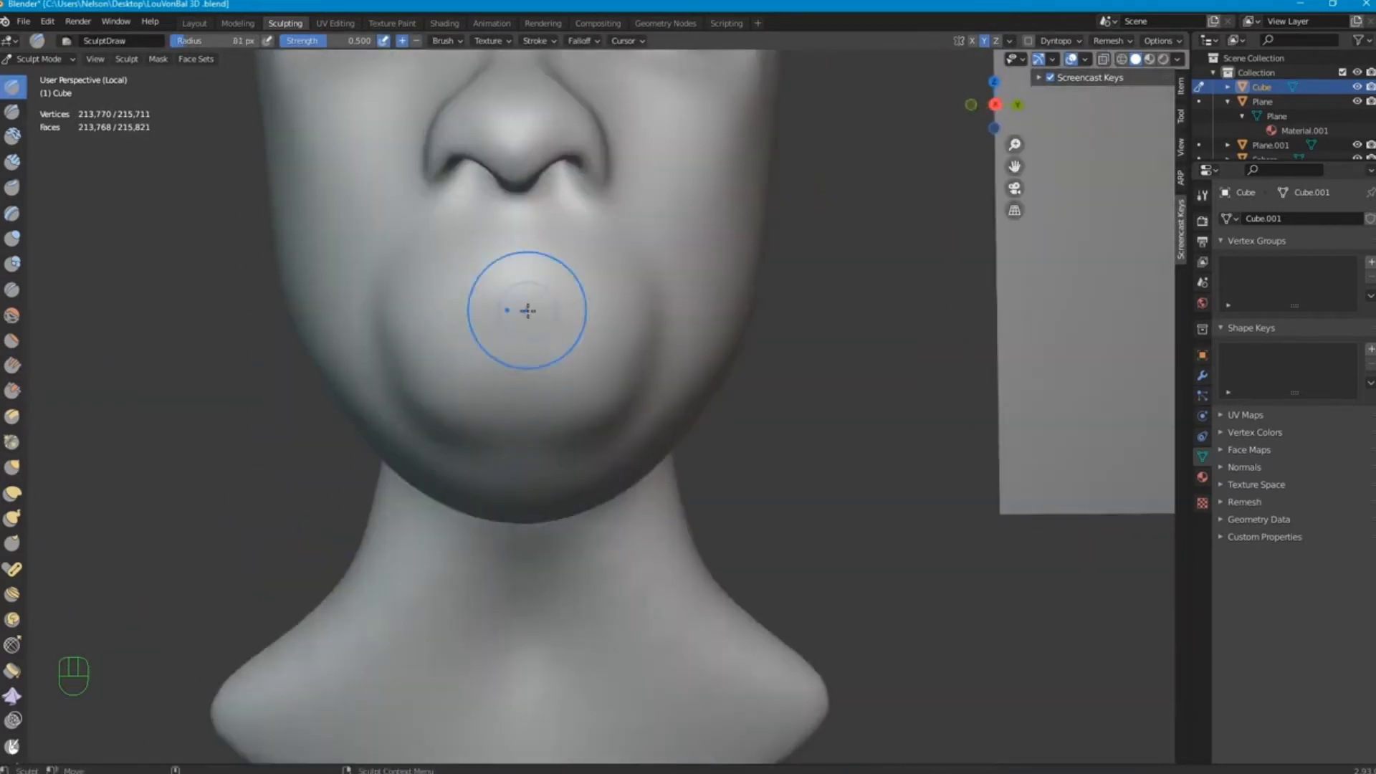
Step: Carve the mouth line with the Draw Sharp brush and reshape the lower face with the Grab brush
key("shift+x")
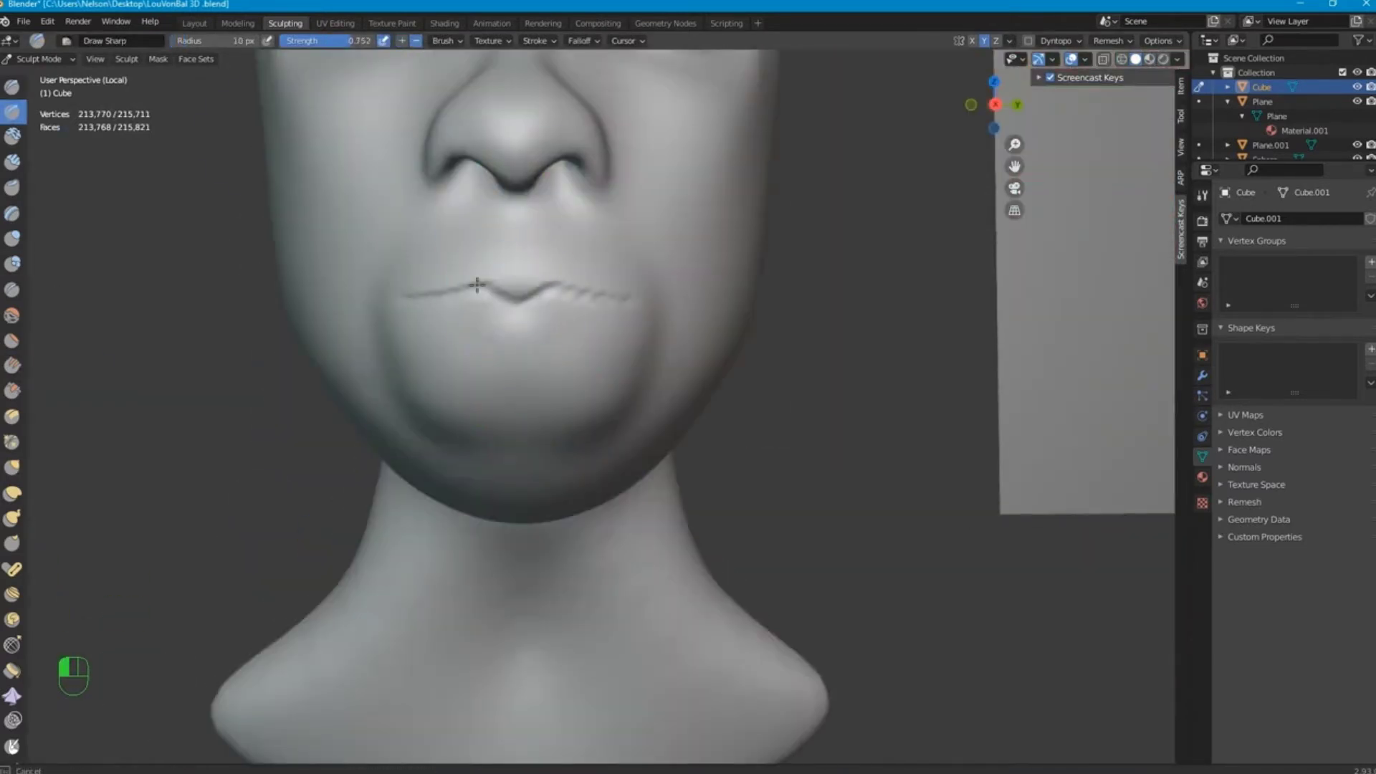
scroll(477, 284, "down", 3)
key("g")
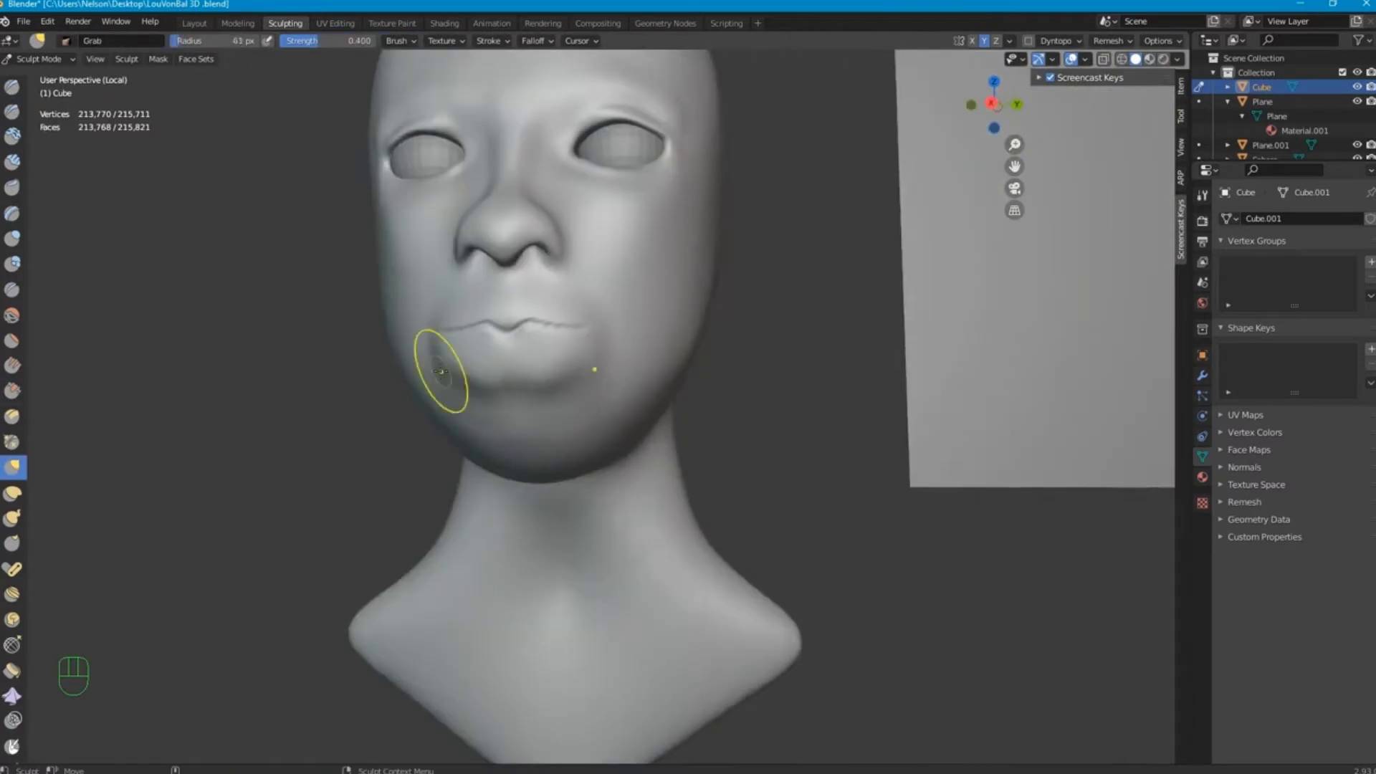
key("]")
key("]")
key("]")
key("]")
key("]")
left_click_drag(660, 430, 374, 438, "alt")
Step: Build up the upper and lower lips around the mouth line with the Draw brush at a 35 px radius
key("x")
key("bracketleft")
key("bracketleft")
key("bracketleft")
key("bracketleft")
key("bracketleft")
key("bracketleft")
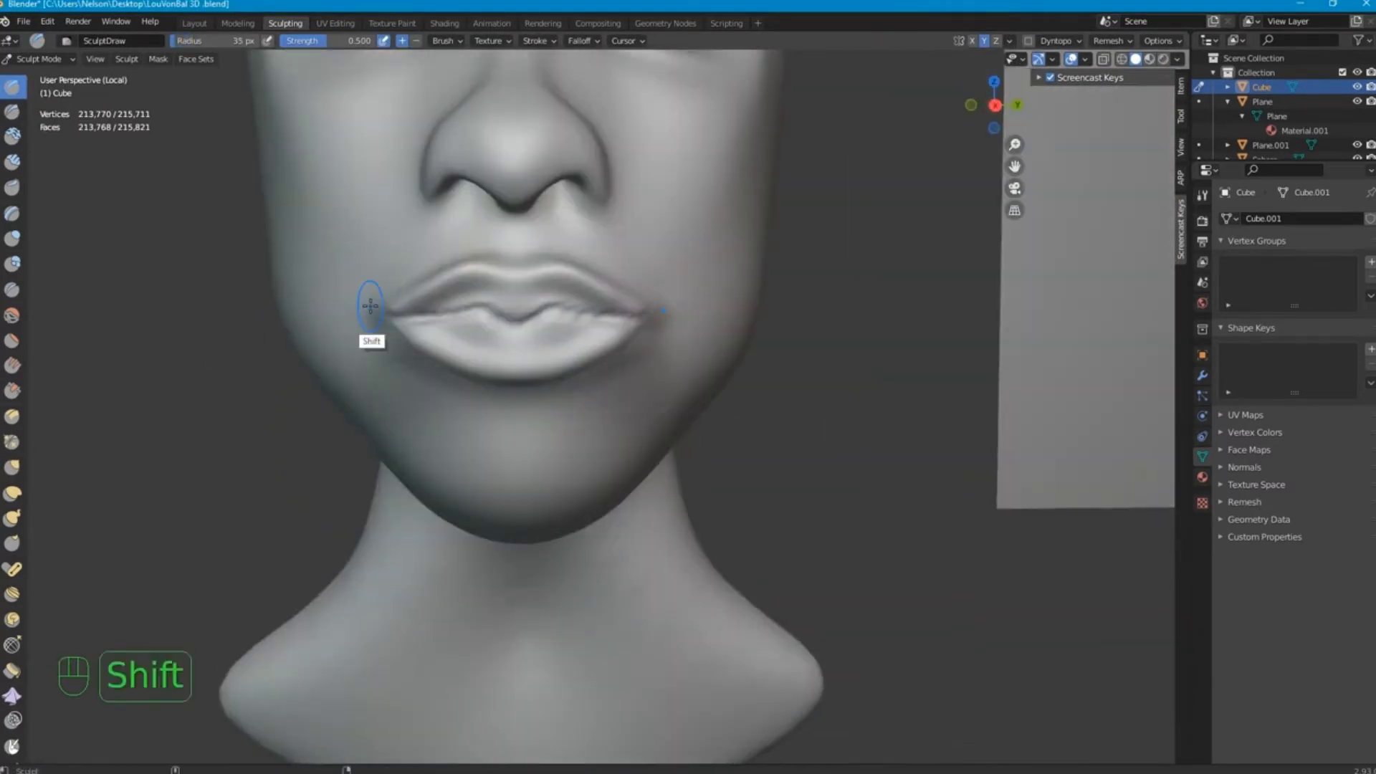
left_click_drag(490, 285, 501, 286)
Step: Adjust the proportions of the face with the Grab brush at a 22 px radius
left_click_drag(645, 487, 501, 429, "alt")
scroll(501, 430, "down", 5)
mouse_move(308, 361)
left_mouse_down("alt")
mouse_move(654, 430)
mouse_move(685, 328)
left_mouse_up("alt")
key("g")
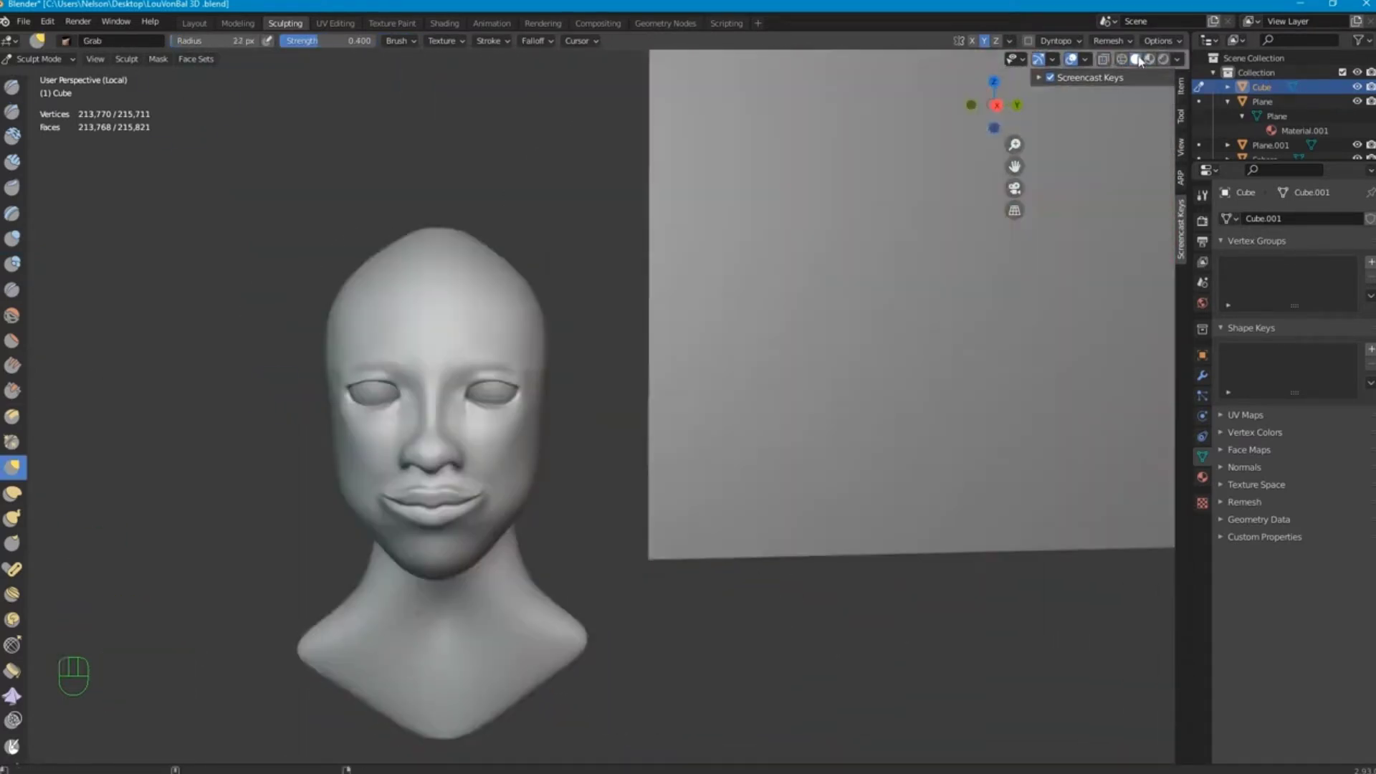
scroll(587, 478, "up", 5)
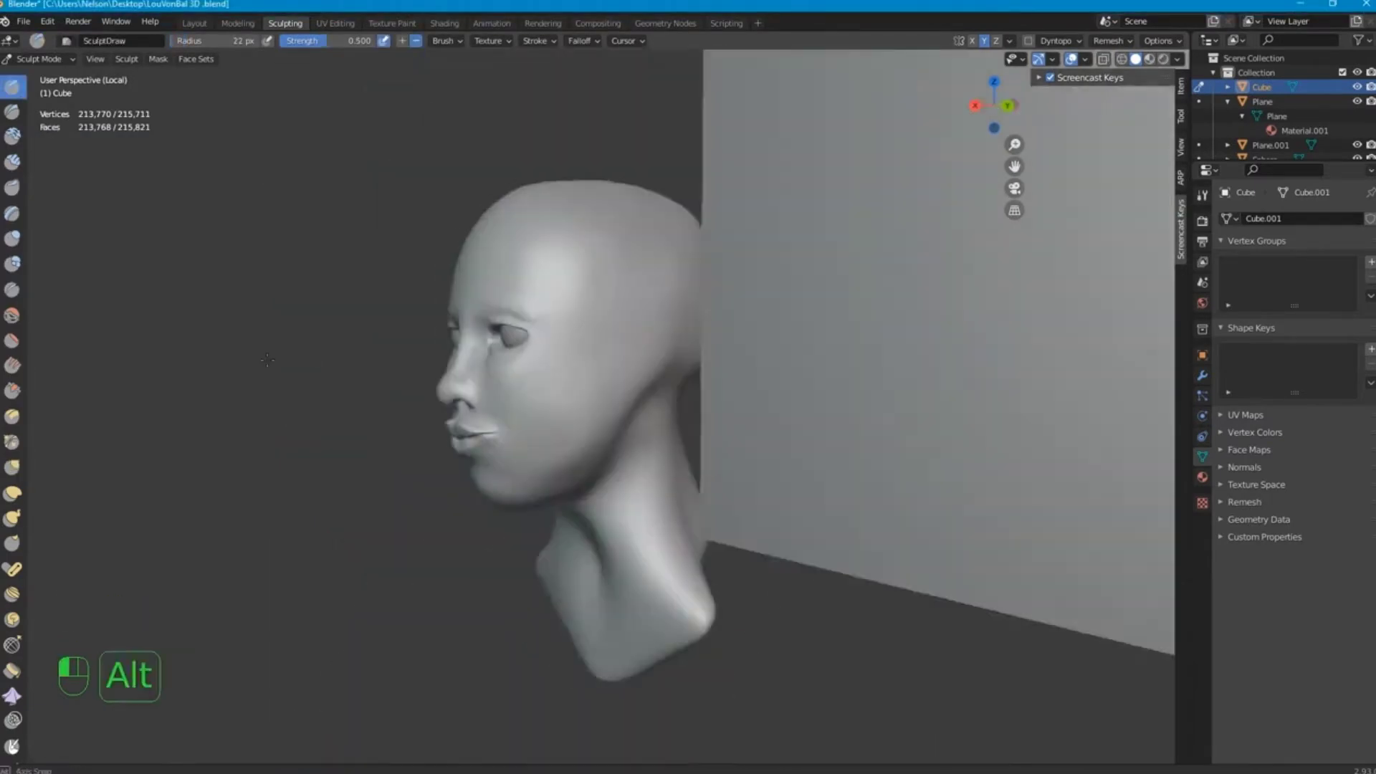
Step: Enlarge the radius of the Draw brush for sculpting the head
key("bracketright")
key("bracketright")
key("bracketright")
key("bracketright")
key("bracketright")
key("bracketright")
key("bracketright")
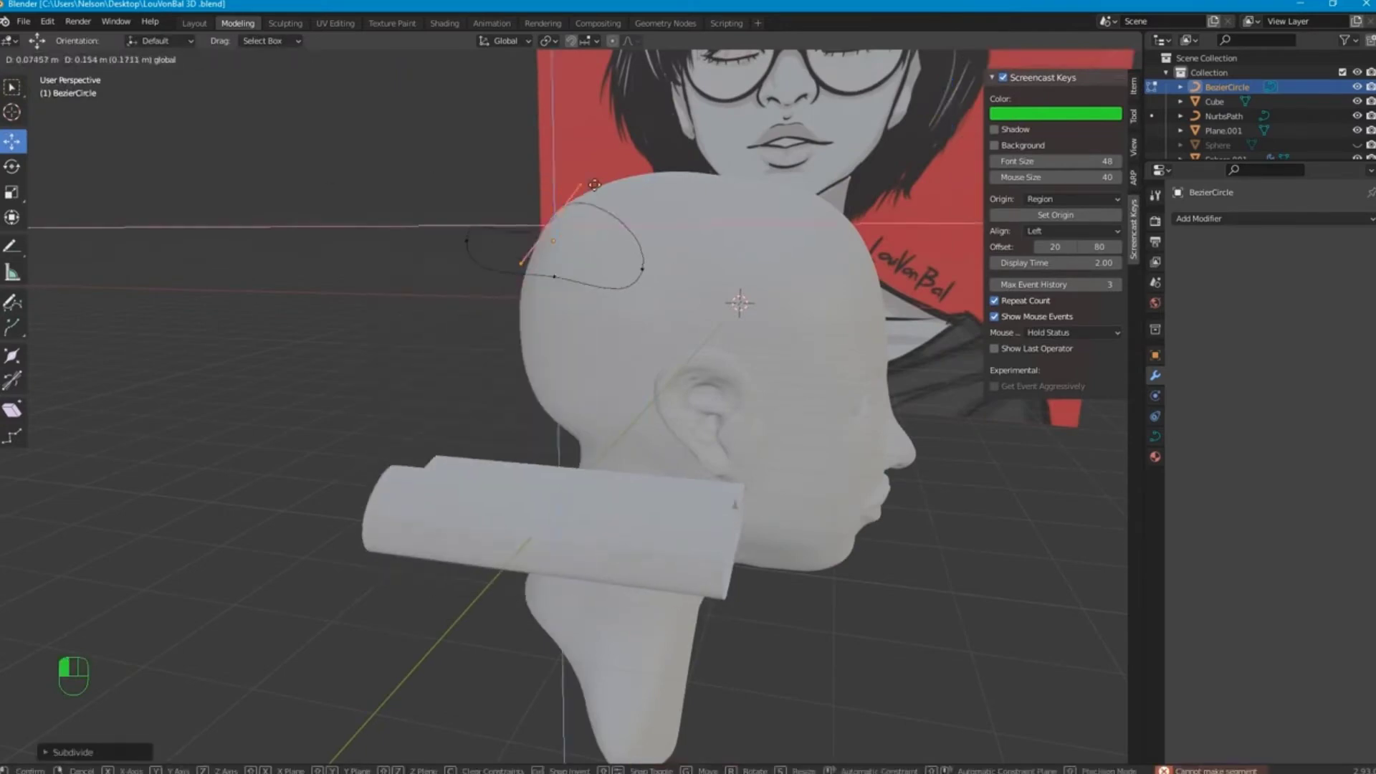
right_click(669, 279)
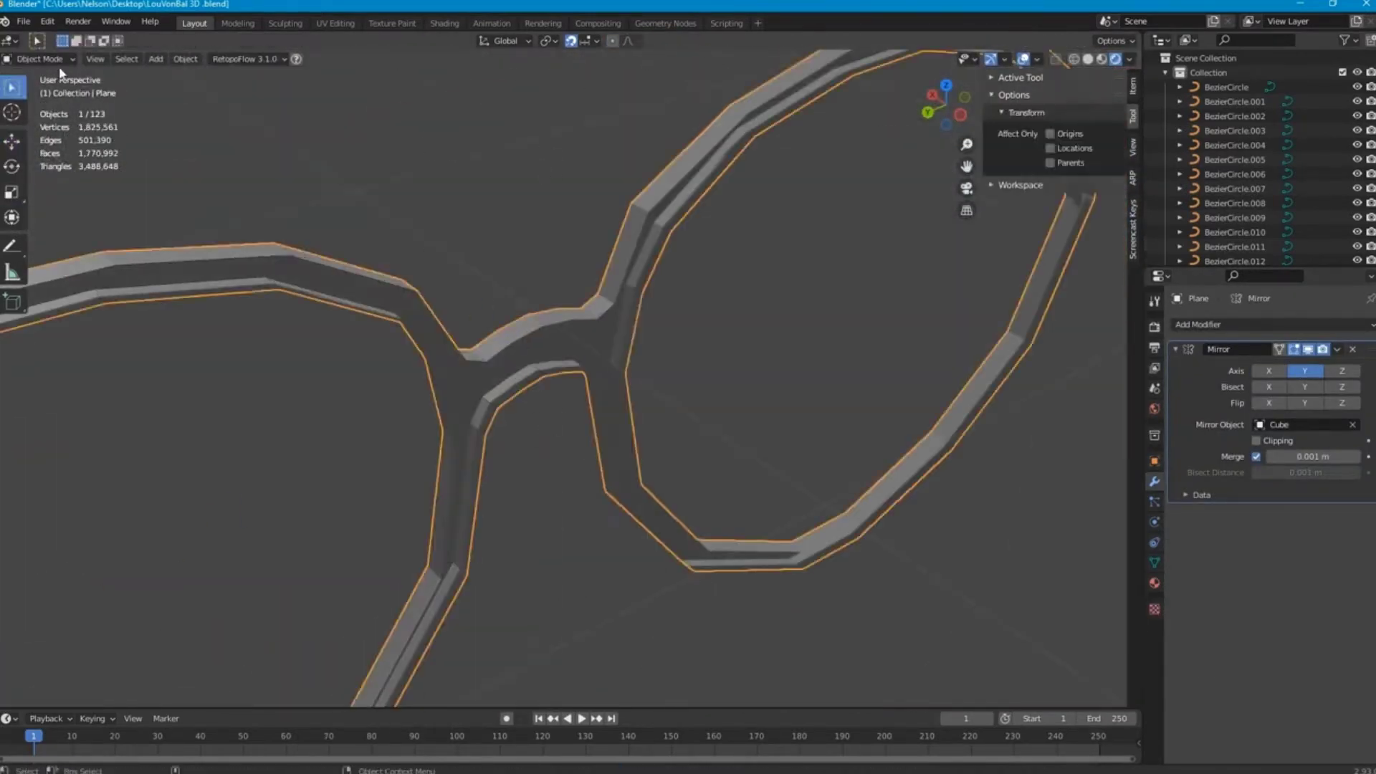
key("Tab")
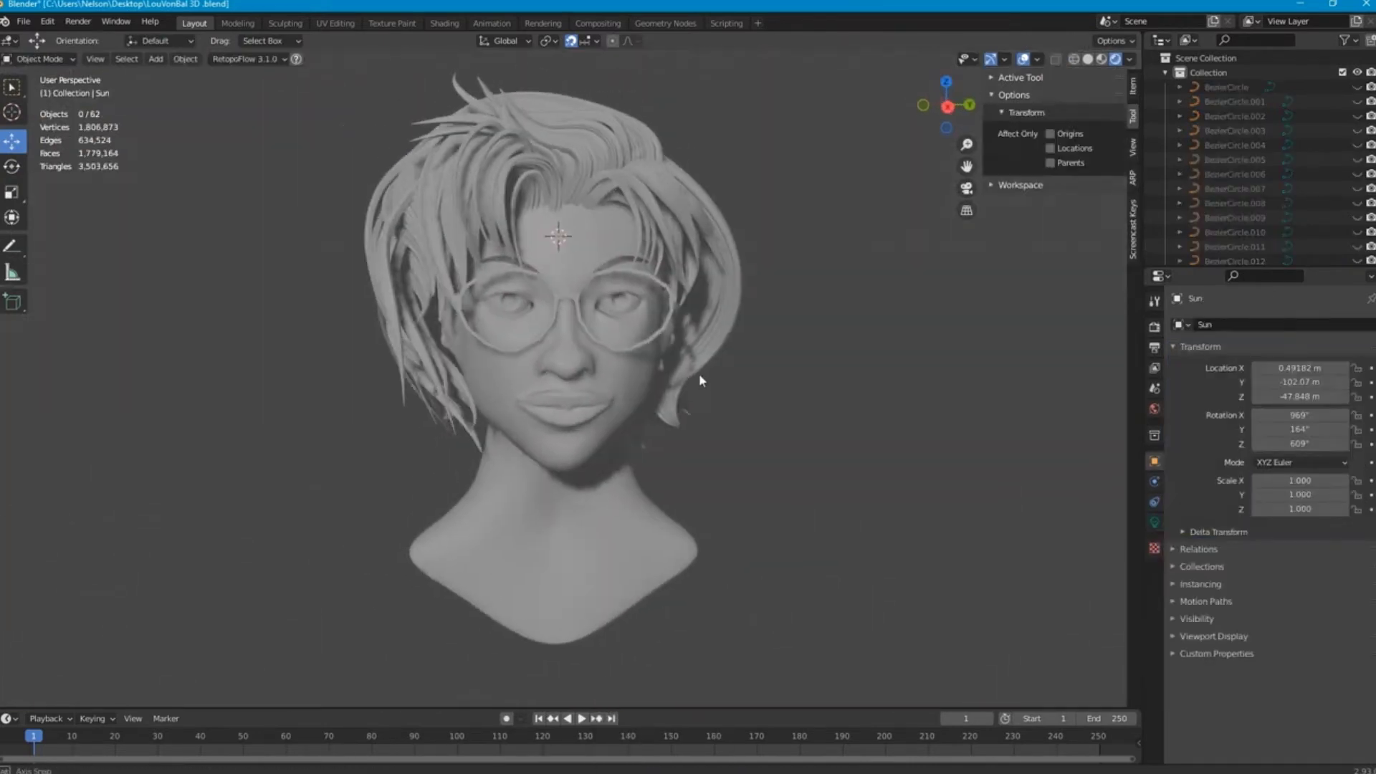
mouse_move(764, 358)
middle_mouse_down()
mouse_move(869, 377)
mouse_move(755, 367)
middle_mouse_up()
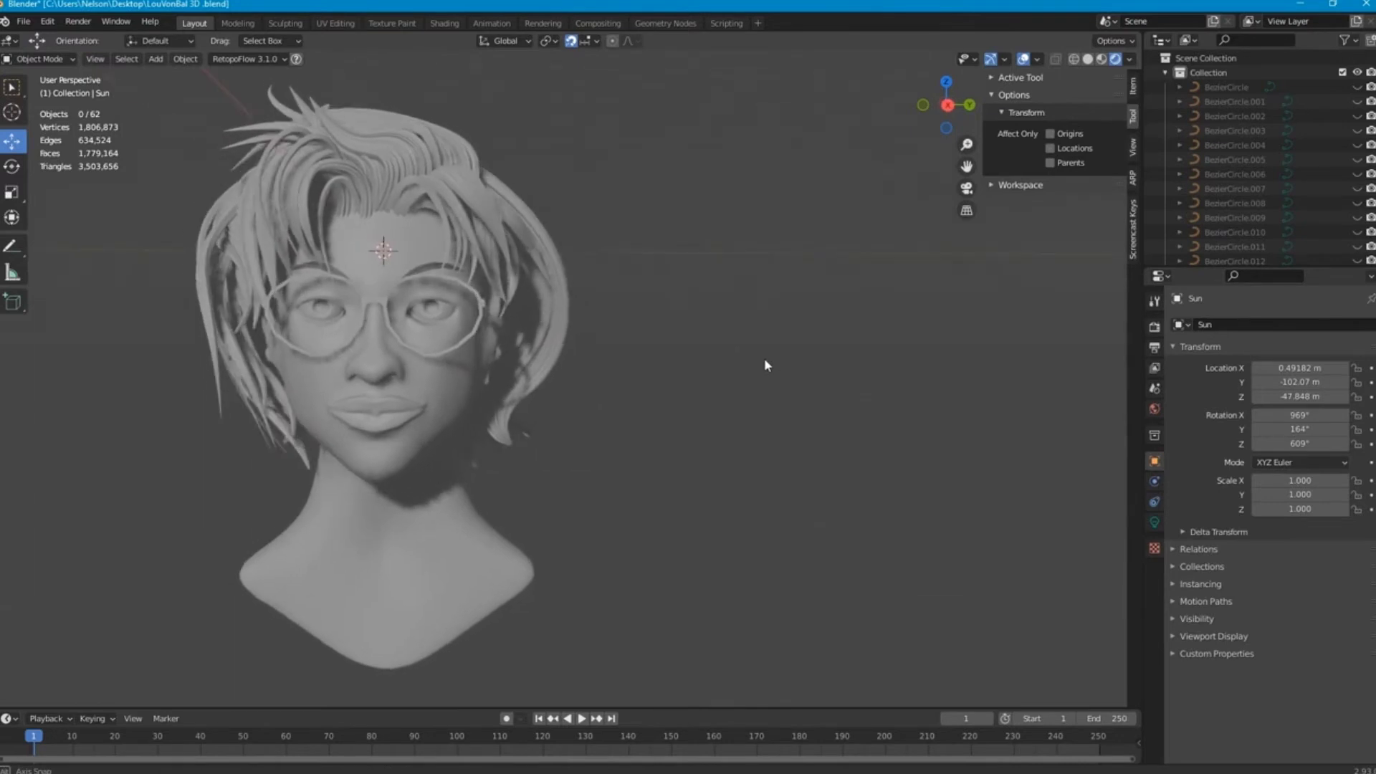
middle_click_drag(764, 359, 821, 385)
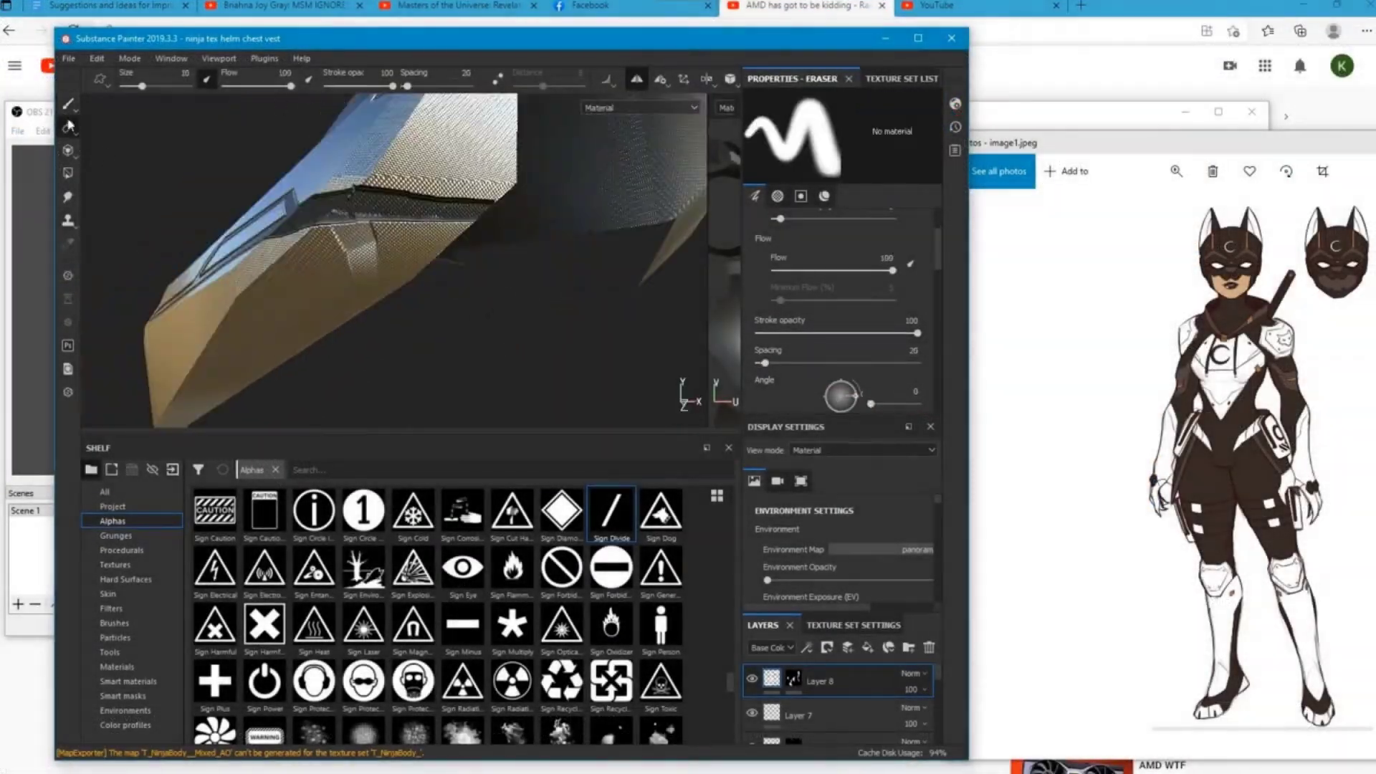
Step: Switch to Substance Painter and show the material presets in the shelf
left_click(117, 666)
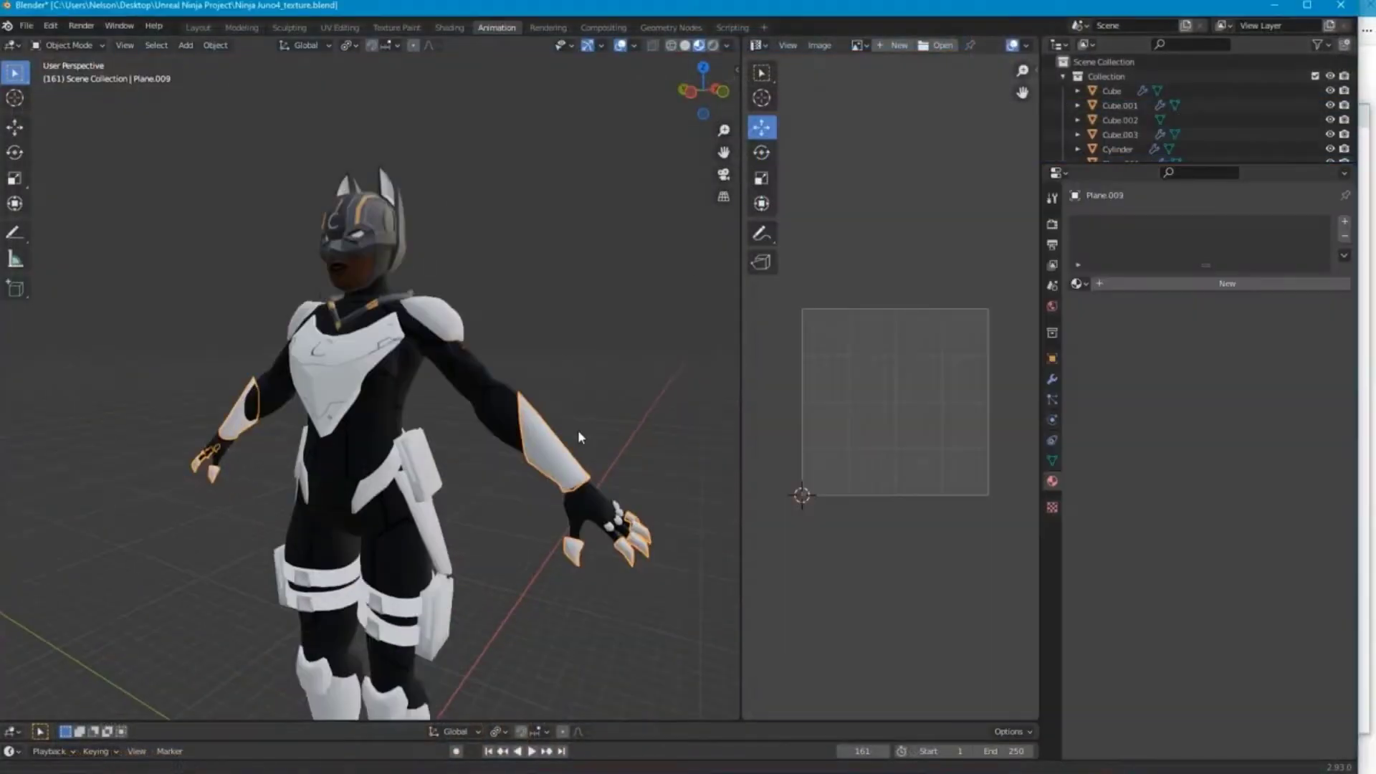
Step: Switch to Blender and select the white armor pouch at the ninja character's hip
left_click(405, 423)
middle_click_drag(429, 459, 326, 469)
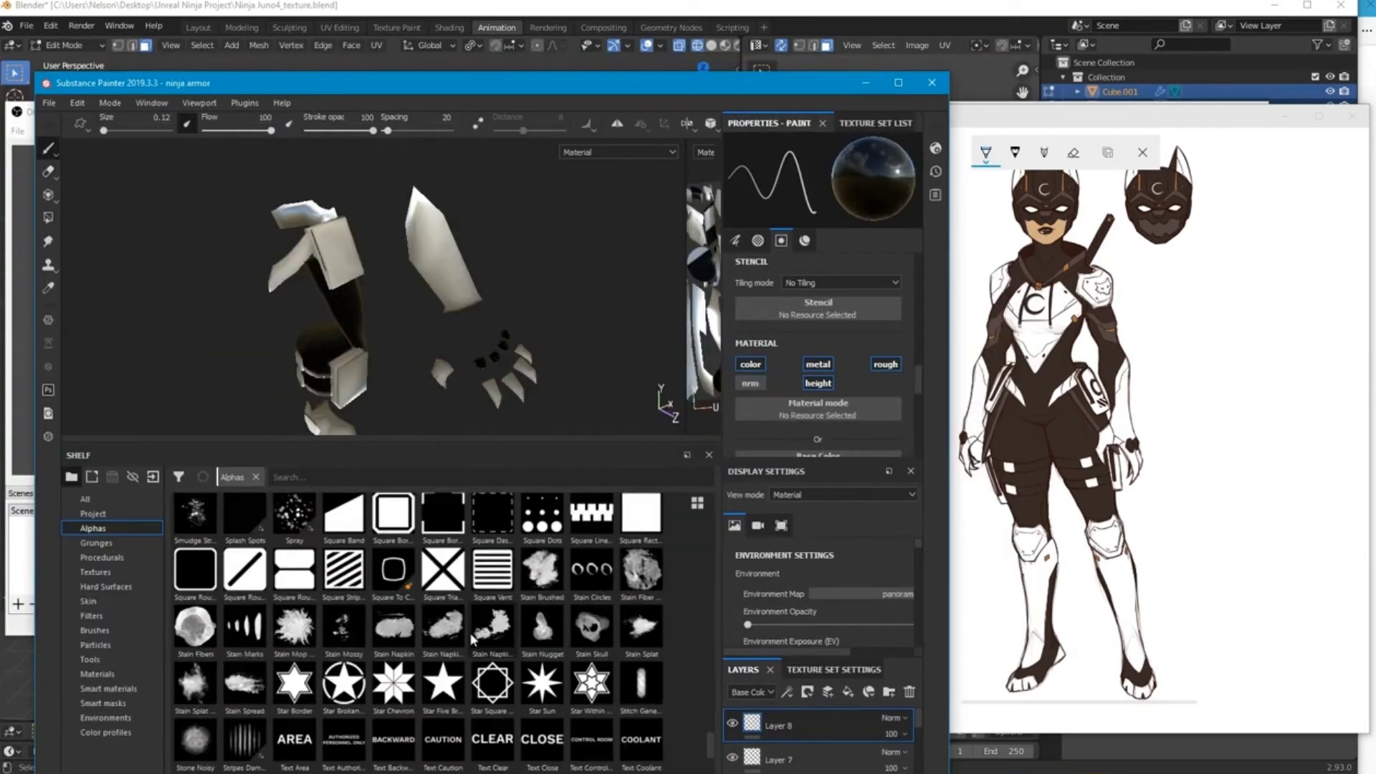
left_click_drag(422, 272, 550, 370, "alt")
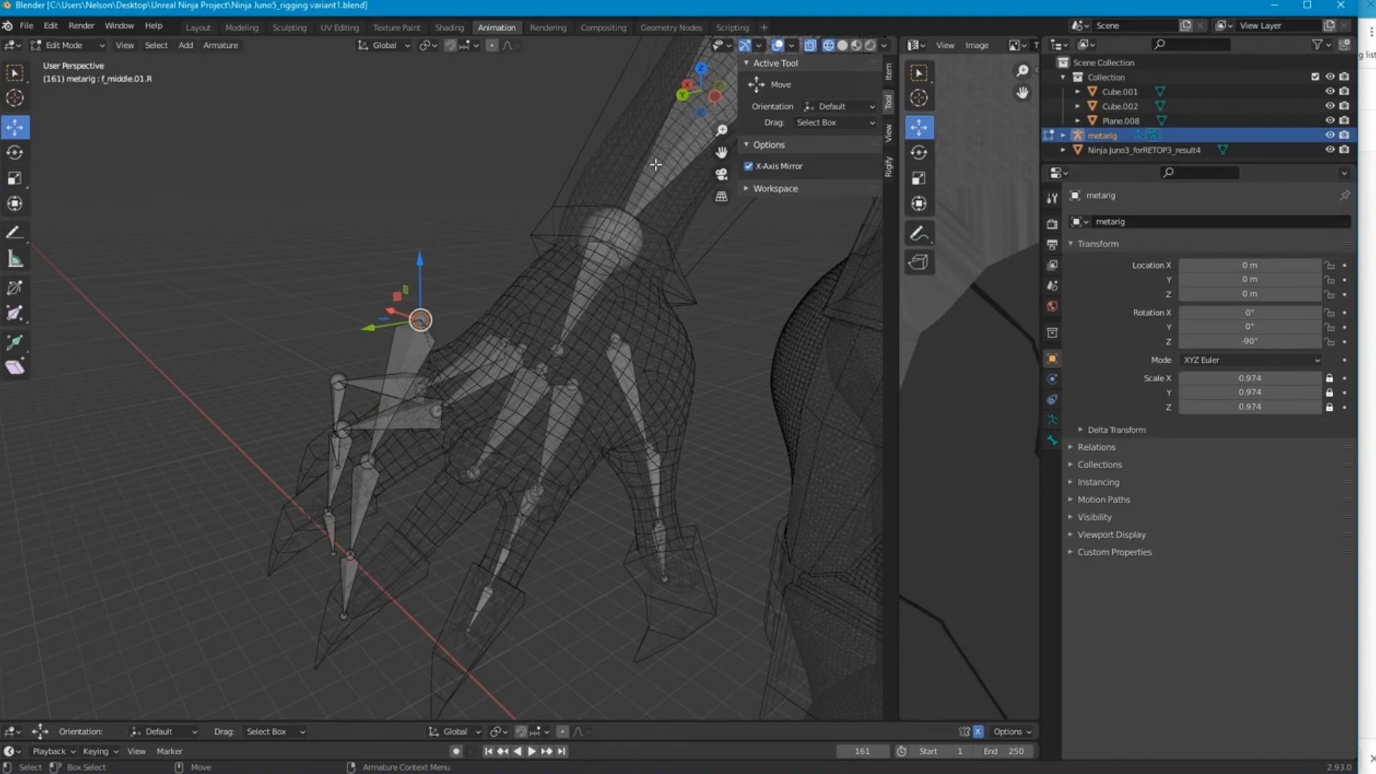
Step: Move the finger joints of the metarig's right hand into the fingers of the character mesh
middle_click_drag(655, 164, 408, 400)
left_click_drag(409, 400, 393, 413)
middle_click_drag(393, 412, 496, 362)
left_click(286, 346)
left_click(496, 362)
middle_click_drag(256, 350, 358, 552)
left_click_drag(358, 551, 372, 563)
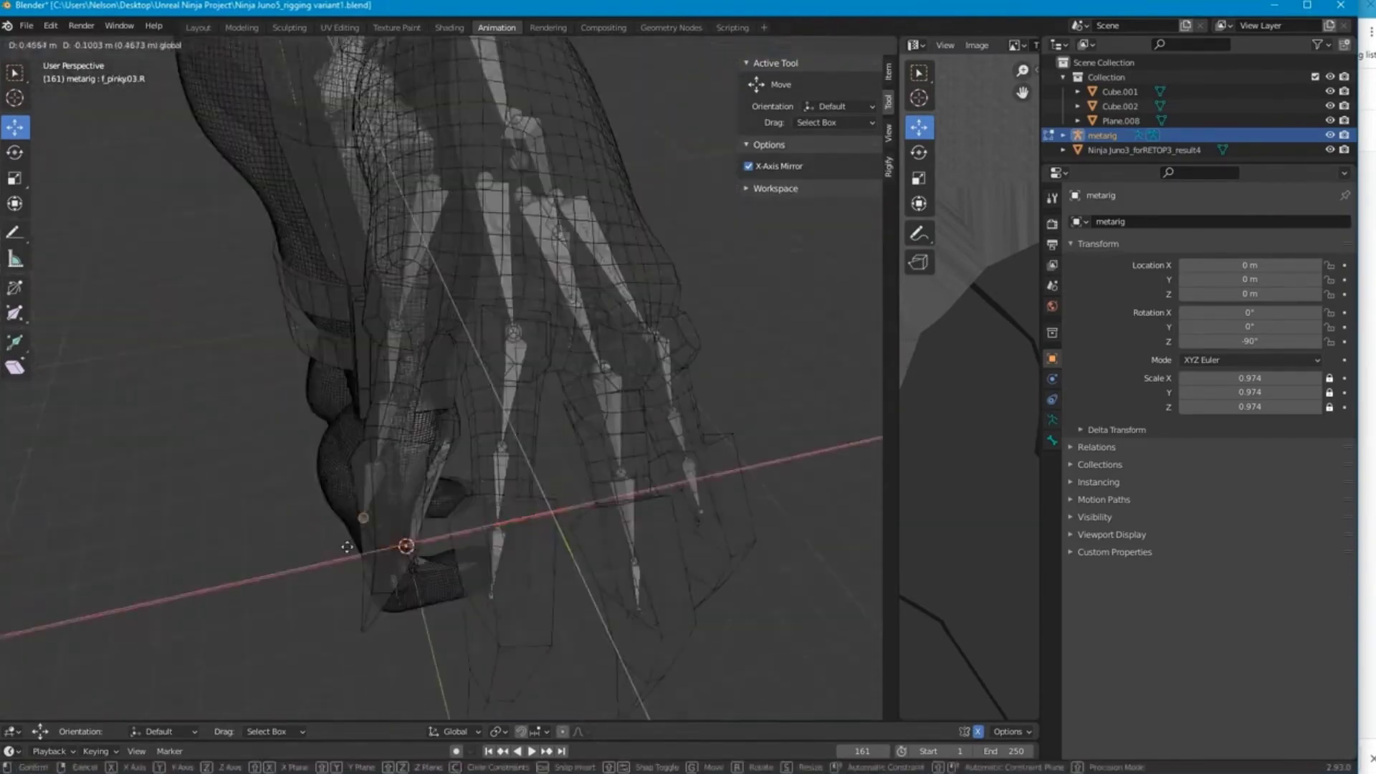
Step: Align the pinky bone joints of the right hand with the mesh's little finger
middle_click_drag(371, 564, 389, 401)
left_click(389, 401)
left_click_drag(360, 411, 369, 384)
left_click_drag(311, 544, 312, 545)
middle_click_drag(311, 545, 437, 384)
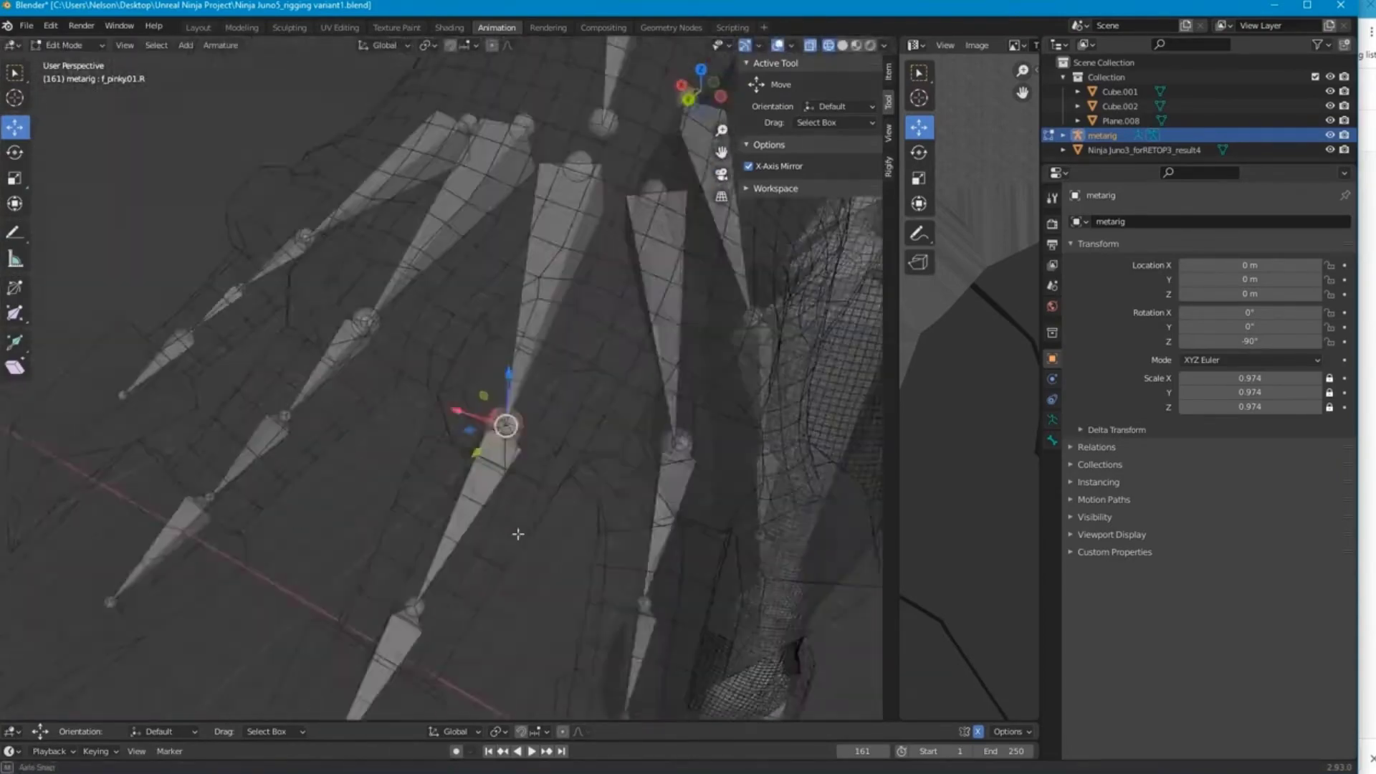
middle_click_drag(450, 271, 479, 301)
scroll(358, 301, "up", 2)
left_click(332, 255)
Step: Reposition the upper joint of the thigh.R bone inside the character's hip
left_click(776, 408)
middle_click_drag(777, 409, 587, 424)
scroll(587, 424, "down", 4)
scroll(587, 423, "up", 3)
left_click(547, 427)
left_click_drag(518, 402, 472, 378)
left_click(548, 374)
left_click_drag(516, 357, 483, 374)
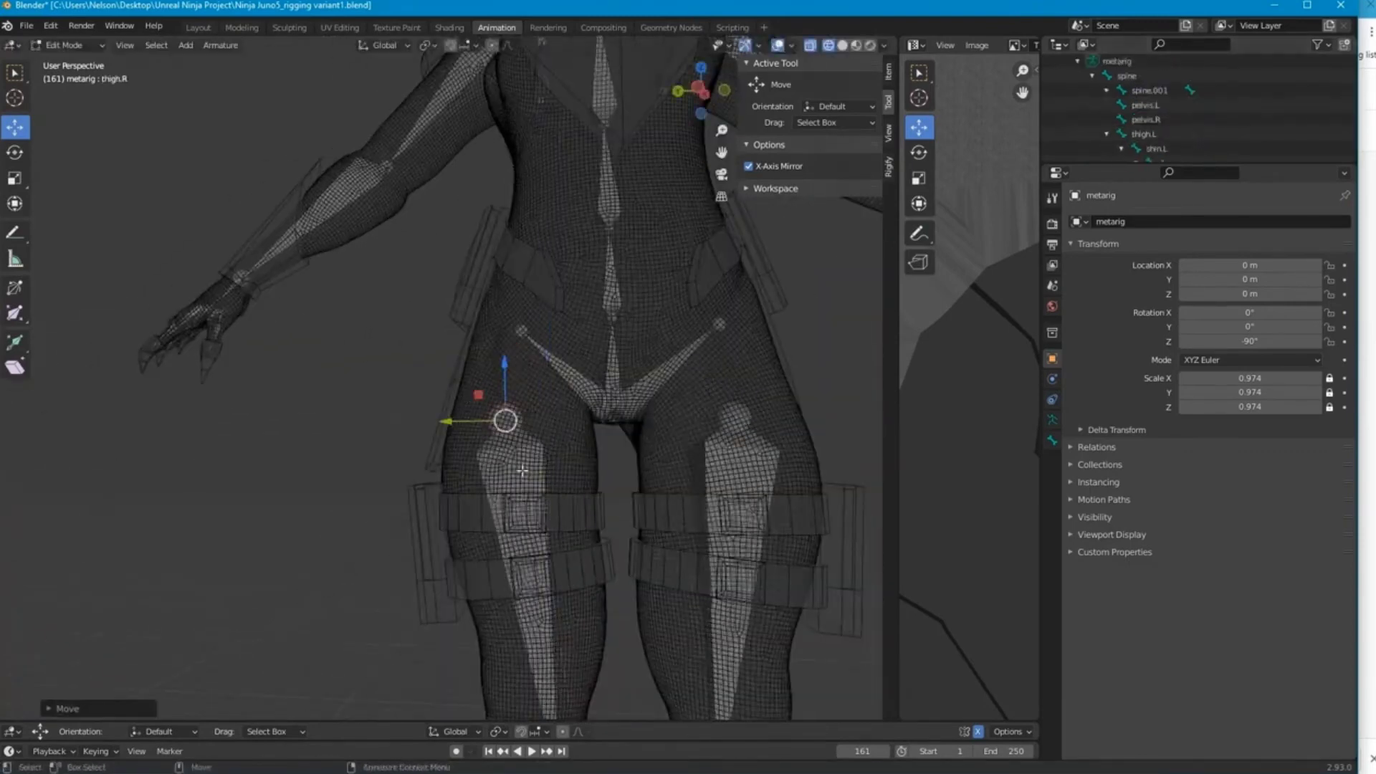
left_click(478, 366)
mouse_move(478, 366)
middle_mouse_down()
mouse_move(526, 401)
mouse_move(556, 377)
mouse_move(566, 401)
mouse_move(567, 384)
mouse_move(491, 384)
middle_mouse_up()
left_click(548, 377)
Step: Adjust the upper-spine joint at the end of spine.003 and the neighbouring torso joints inside the character mesh
scroll(567, 384, "down", 3)
scroll(491, 384, "up", 4)
left_click(310, 193)
middle_click_drag(310, 194, 479, 259)
left_click(378, 256)
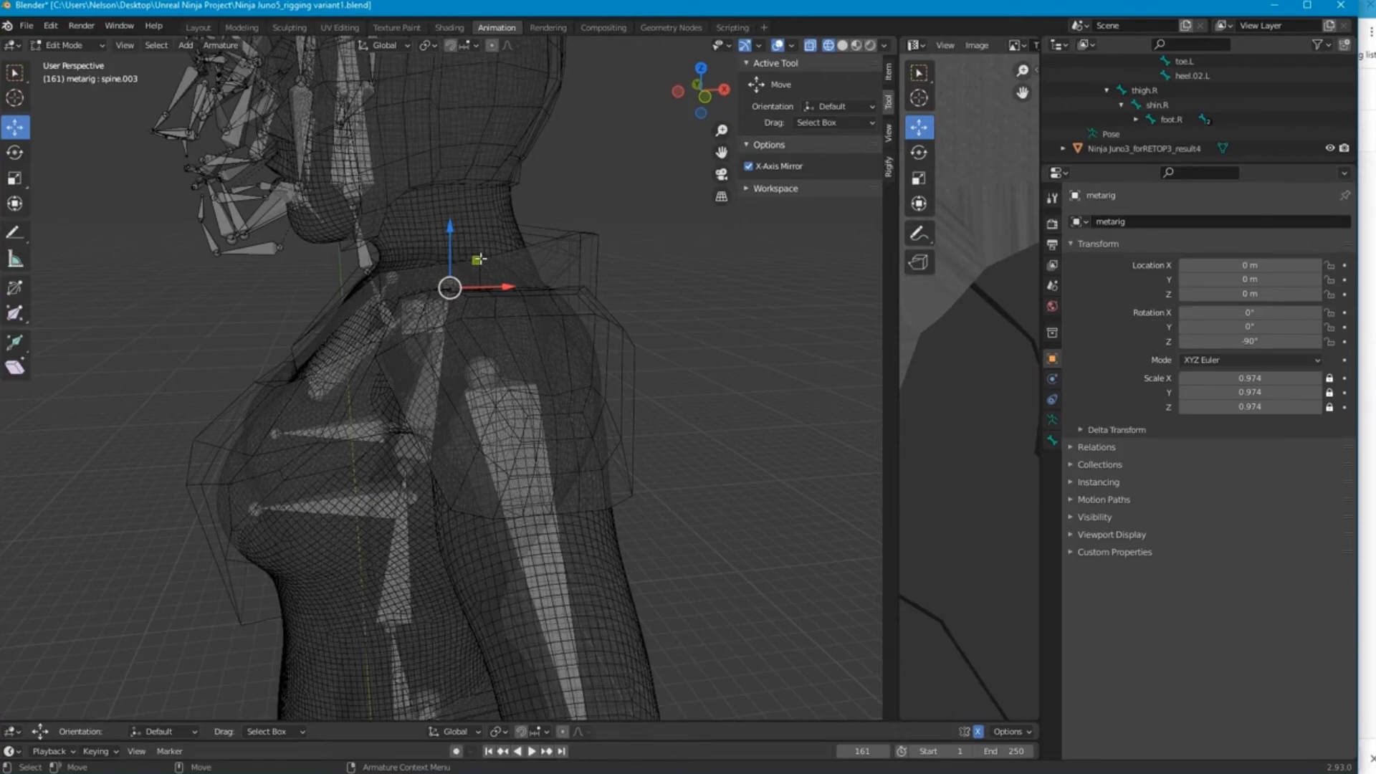
scroll(480, 259, "down", 4)
middle_click_drag(479, 258, 792, 359)
left_click(501, 394)
middle_click_drag(538, 537, 623, 215, "shift")
left_click_drag(577, 375, 584, 376)
middle_click_drag(584, 376, 430, 379)
left_click(414, 529)
left_click_drag(416, 473, 424, 556)
middle_click_drag(425, 555, 691, 529)
Step: Reposition the metarig's neck joints around spine.004 so they sit inside the character's neck
middle_click_drag(538, 251, 495, 573, "shift")
scroll(494, 501, "up", 5)
left_click(397, 571)
left_click_drag(421, 546, 575, 421)
left_click(308, 321)
left_click_drag(329, 298, 507, 276)
middle_click_drag(507, 277, 459, 286)
scroll(459, 287, "down", 4)
left_click(400, 295)
left_click_drag(462, 298, 489, 301)
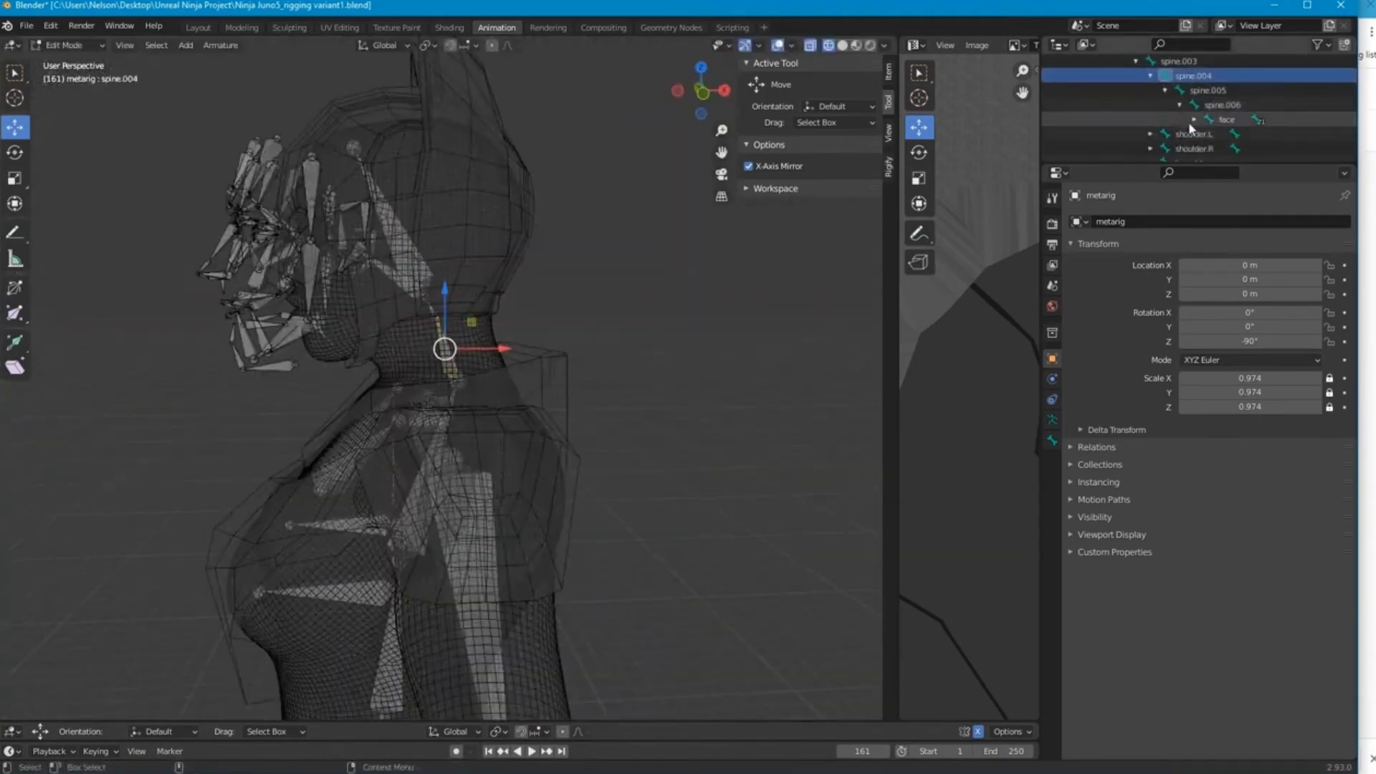
Step: Fit the metarig's head and face bone joints to the character's head
middle_click_drag(472, 278, 480, 308)
left_click(387, 240)
middle_click_drag(387, 240, 337, 215)
scroll(376, 203, "up", 4)
scroll(308, 315, "up", 5)
left_click(390, 304)
middle_click_drag(308, 387, 530, 380)
left_click(516, 298)
left_click_drag(488, 271, 484, 278)
middle_click_drag(485, 401, 638, 446)
scroll(594, 476, "down", 4)
left_click(641, 454)
scroll(645, 454, "up", 3)
scroll(729, 433, "down", 3)
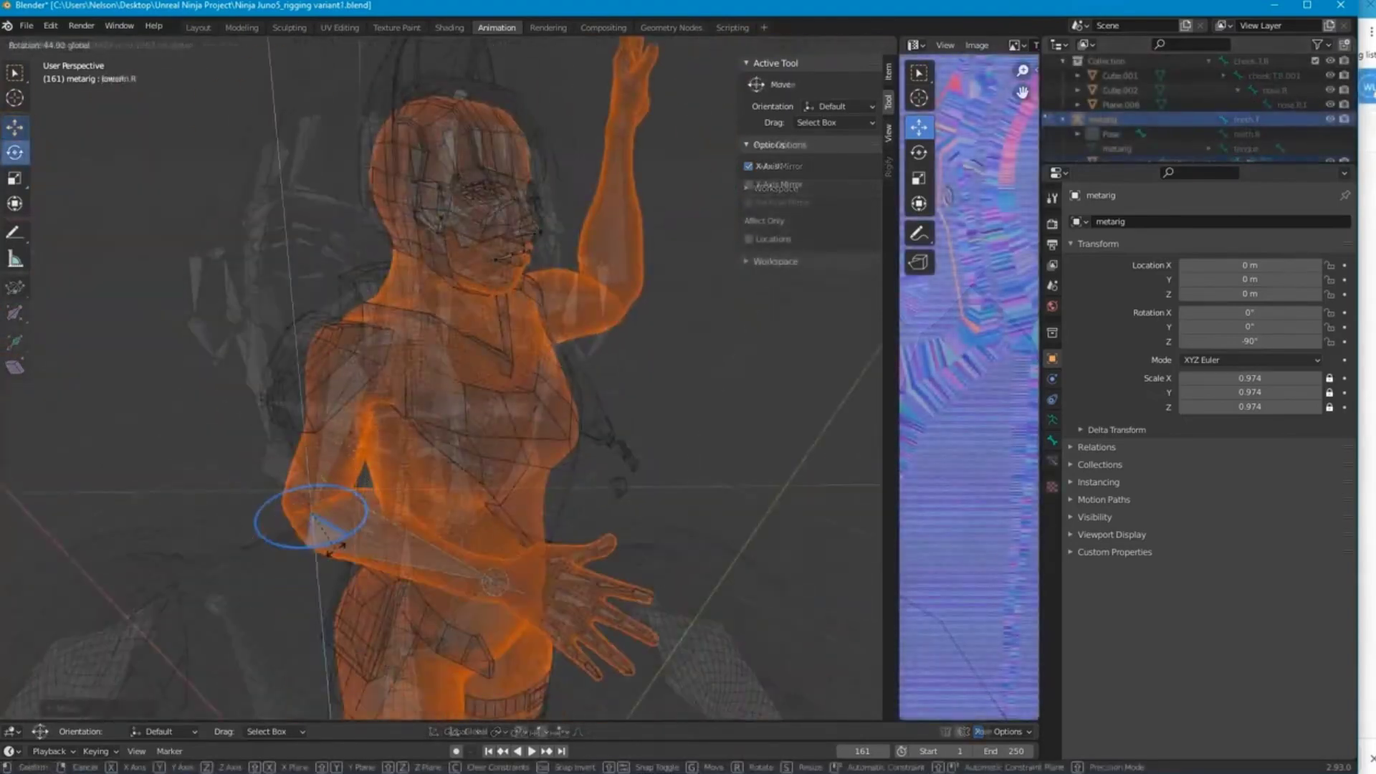
Step: Rotate the right and left forearm bones in Pose Mode to bend the character's elbows
key("r")
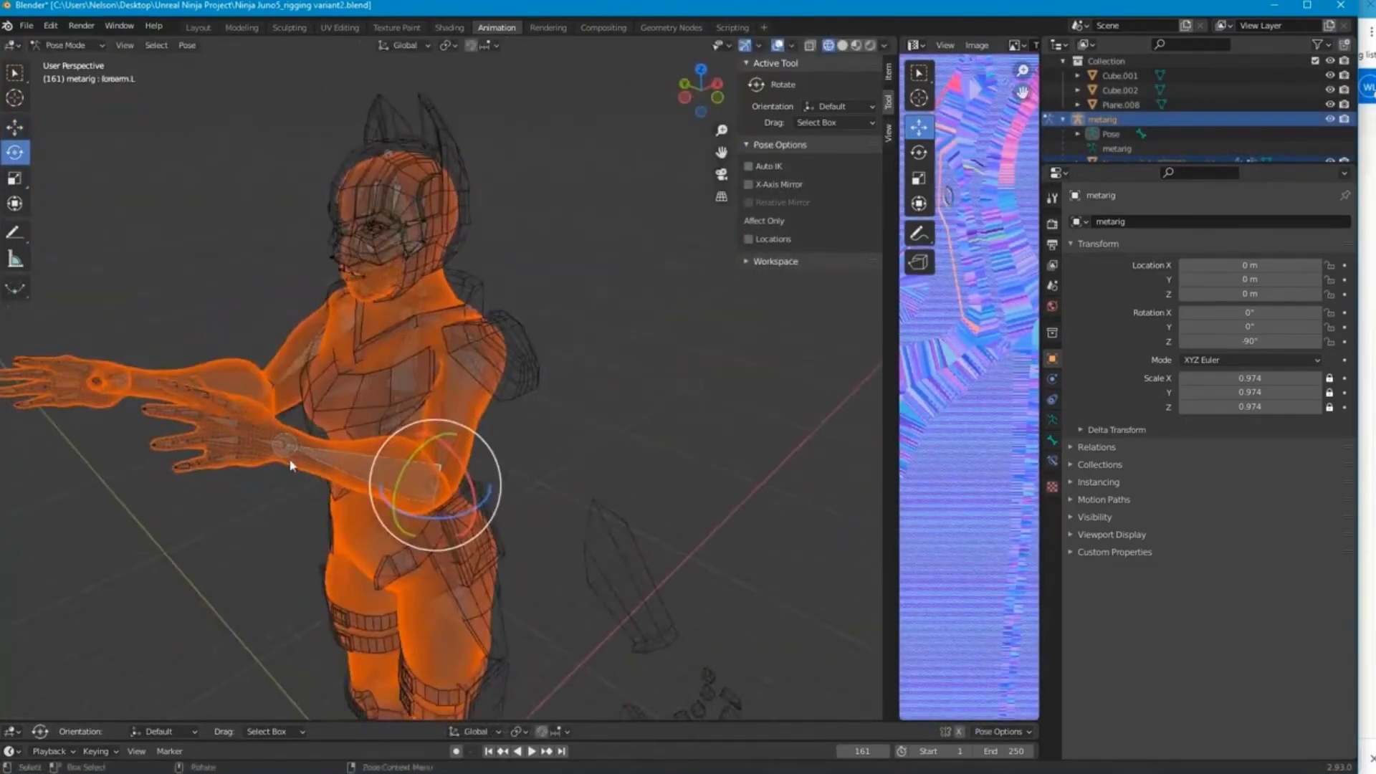
key("r")
key("r")
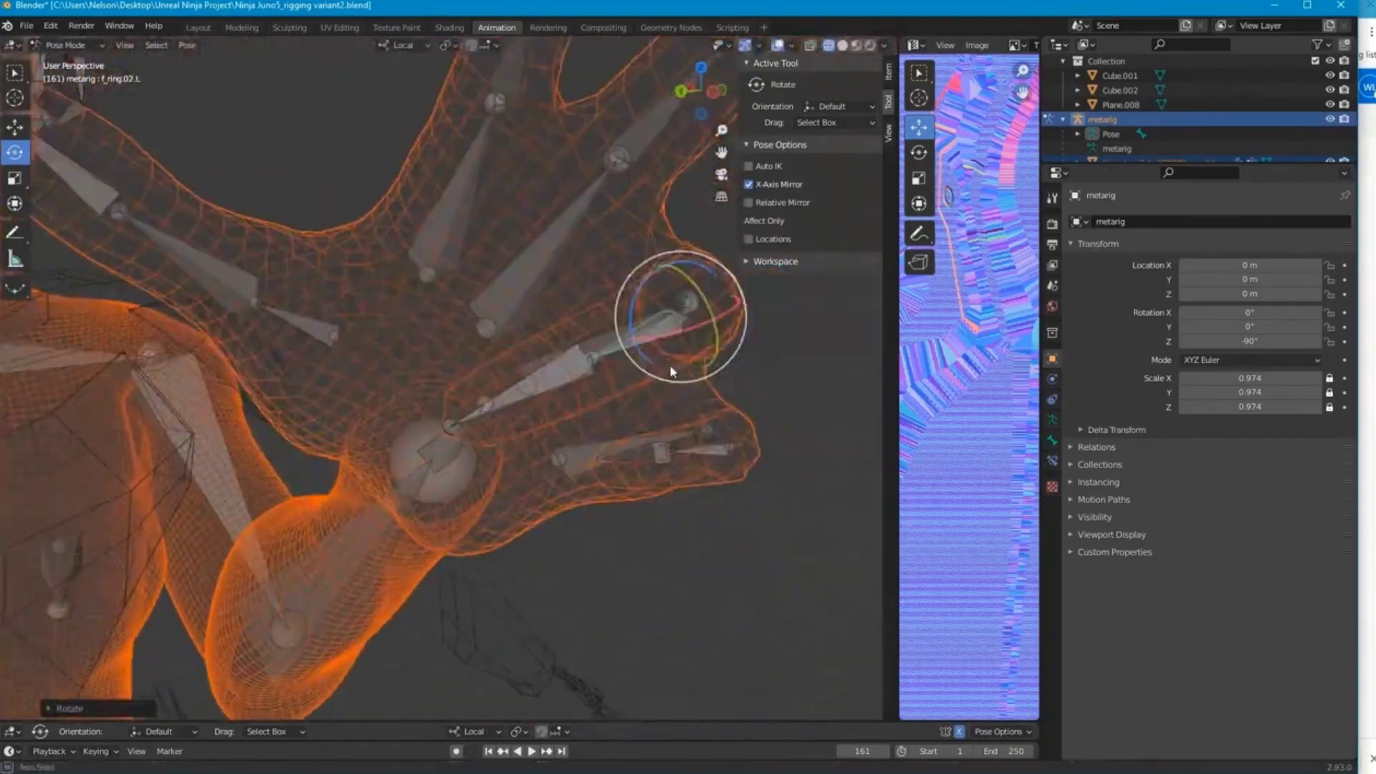
Step: Select the finger bones of the left hand one after another and rotate them to pose the hand
middle_click_drag(672, 371, 350, 536)
left_click(556, 346)
left_click(340, 292)
left_click(452, 409)
left_click(299, 475)
left_click(271, 495)
left_click_drag(349, 536, 459, 573)
middle_click_drag(459, 573, 544, 501)
Step: Examine the posed character in Solid and Material Preview shading, ending in Wireframe
left_click(842, 45)
middle_click_drag(752, 316, 645, 316)
left_click(856, 45)
left_click(828, 46)
Step: Toggle the wireframe display and activate the Move tool for the posed character's bones
left_click(475, 371)
middle_click_drag(476, 371, 501, 323)
key("shift+z")
key("shift+space")
key("g")
left_click(473, 287)
scroll(492, 243, "down", 3)
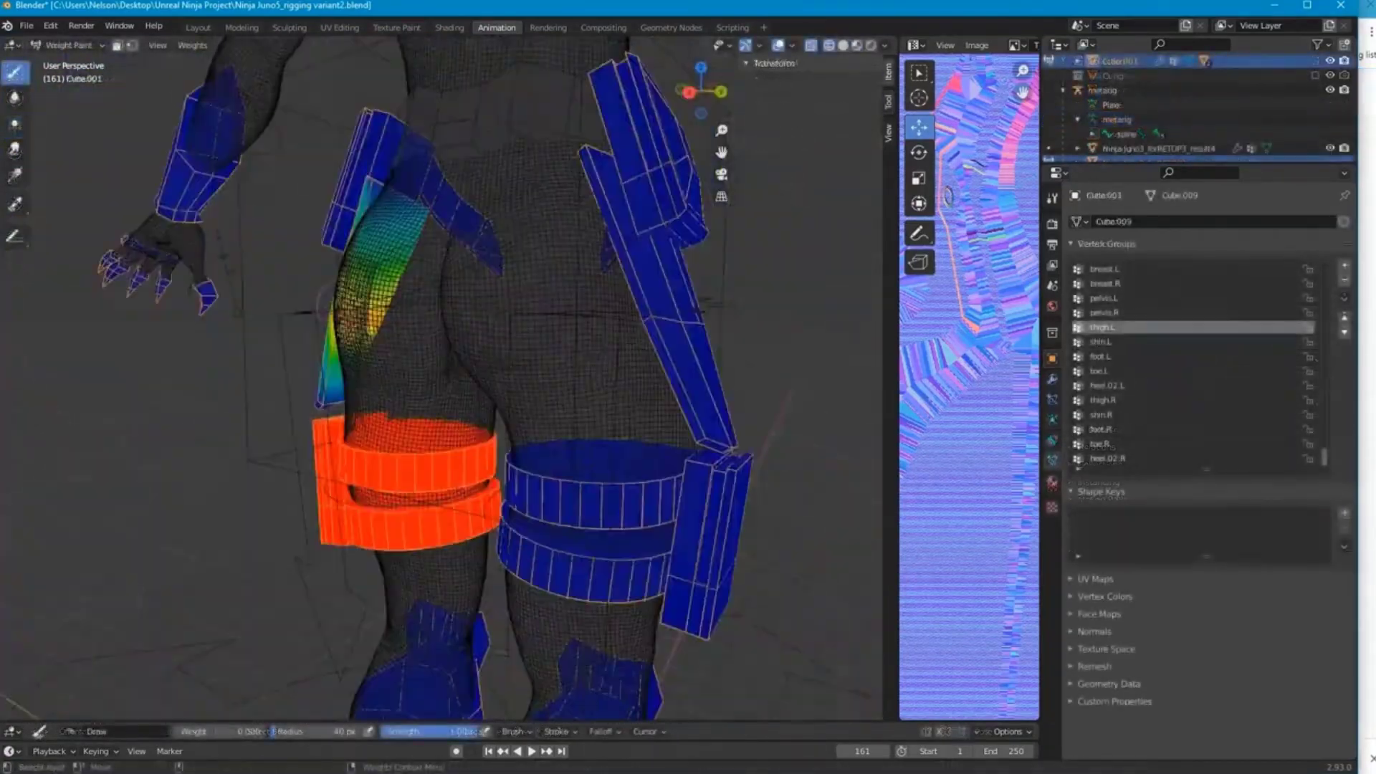
Step: Switch the armor mesh Cube.001 to Weight Paint and examine its thigh.L weights around the hips and thighs
mouse_move(502, 358)
middle_mouse_down()
mouse_move(648, 298)
mouse_move(461, 169)
mouse_move(515, 222)
mouse_move(274, 300)
middle_mouse_up()
scroll(274, 299, "down", 5)
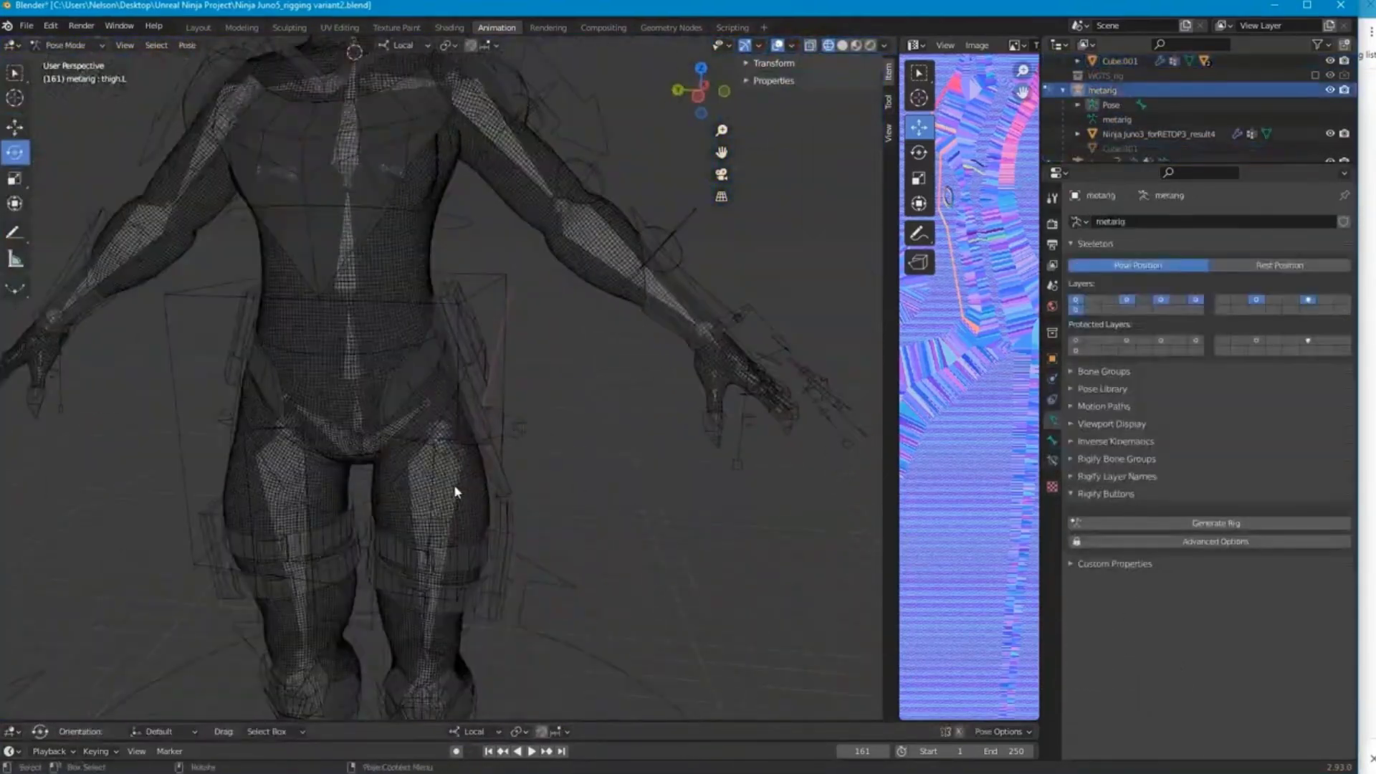
left_click(66, 45)
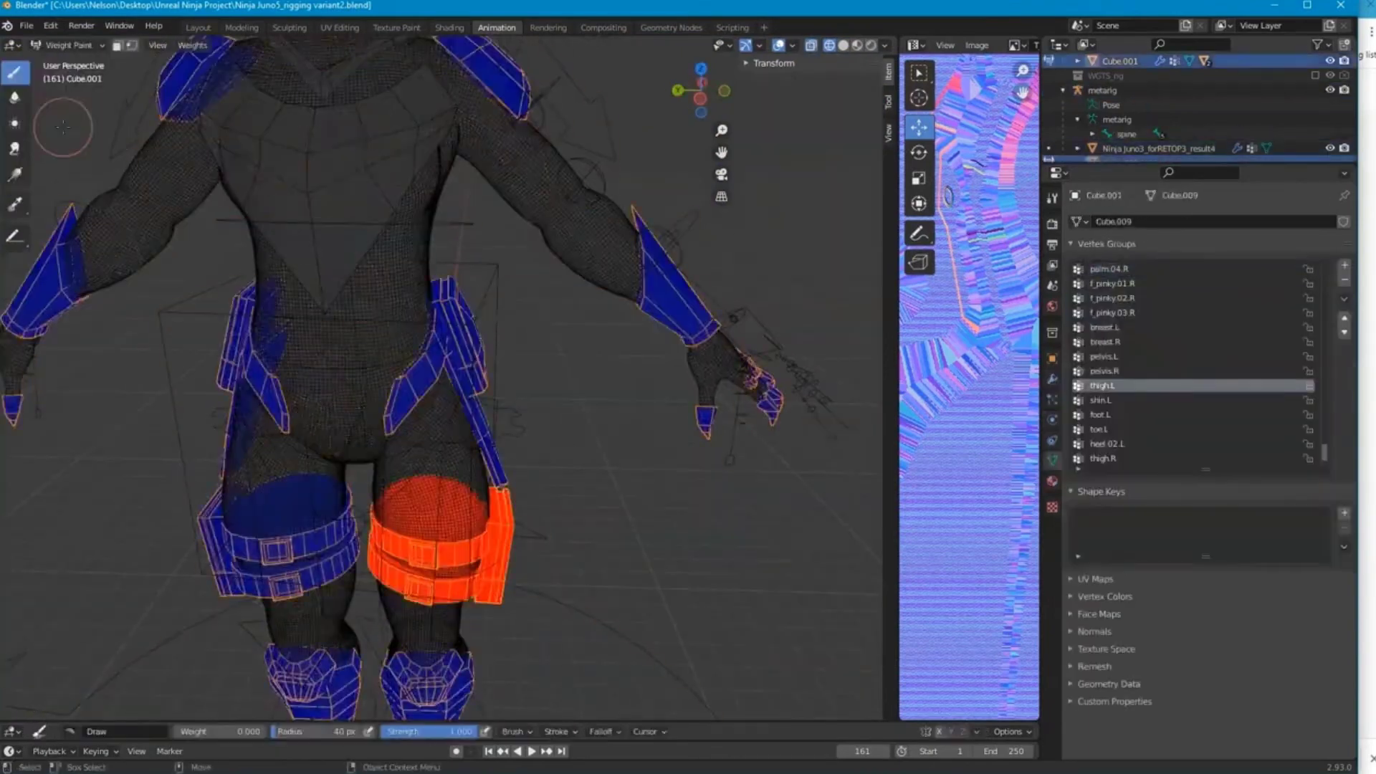
middle_click_drag(430, 358, 574, 337)
scroll(430, 358, "up", 5)
mouse_move(574, 430)
middle_mouse_down()
mouse_move(594, 395)
mouse_move(545, 430)
mouse_move(502, 402)
middle_mouse_up()
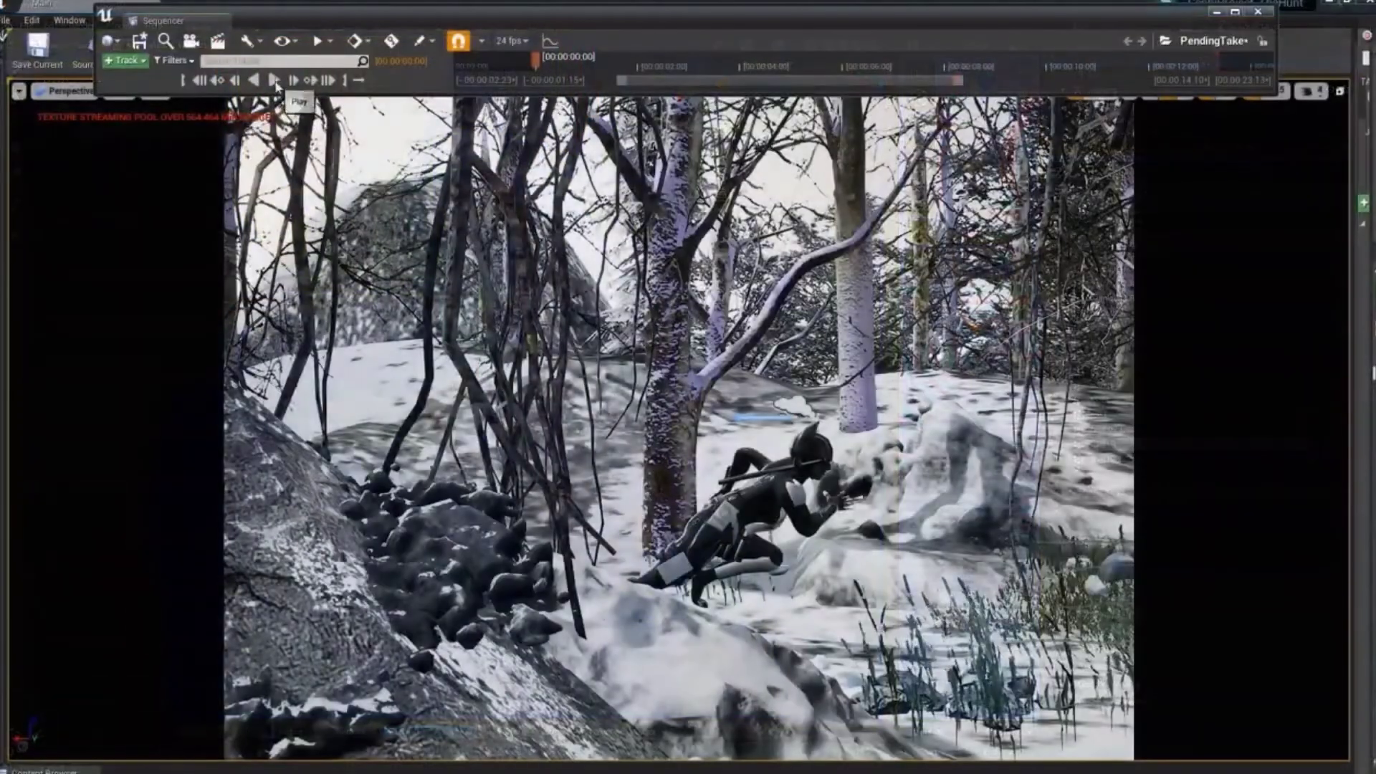